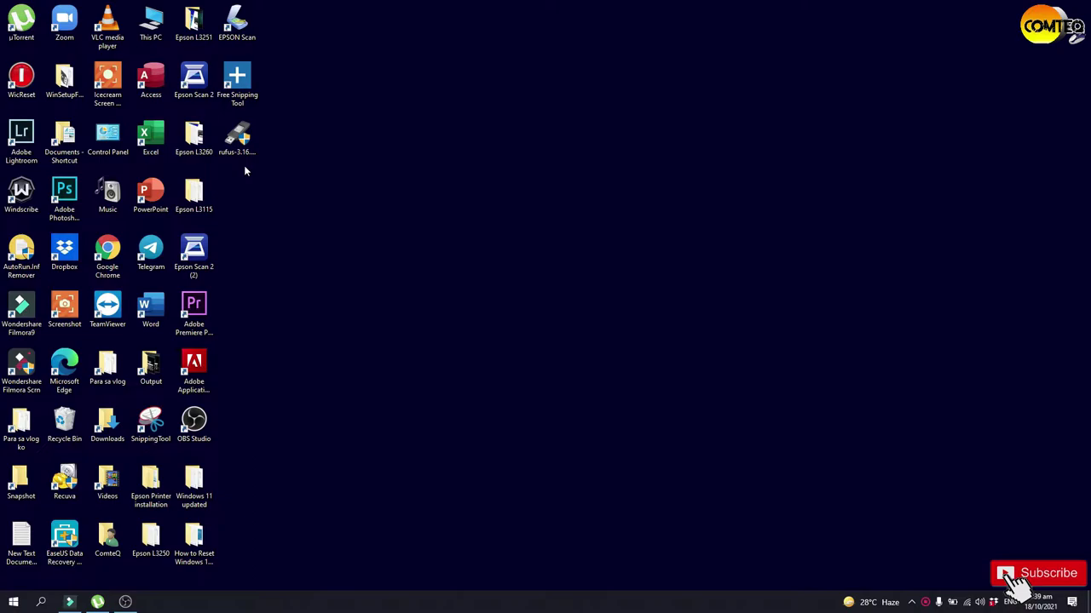
Step: Look inside the Windows 11 build 21996.1 x64 folder in Documents for the Windows 11 ISO, and close the file browser
double_click(151, 24)
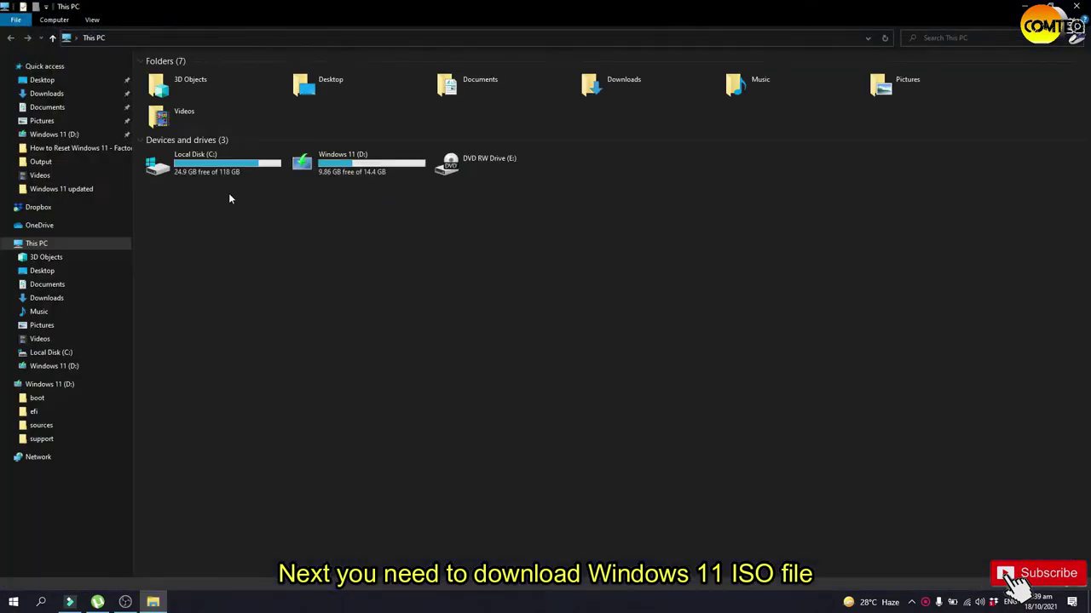
double_click(468, 85)
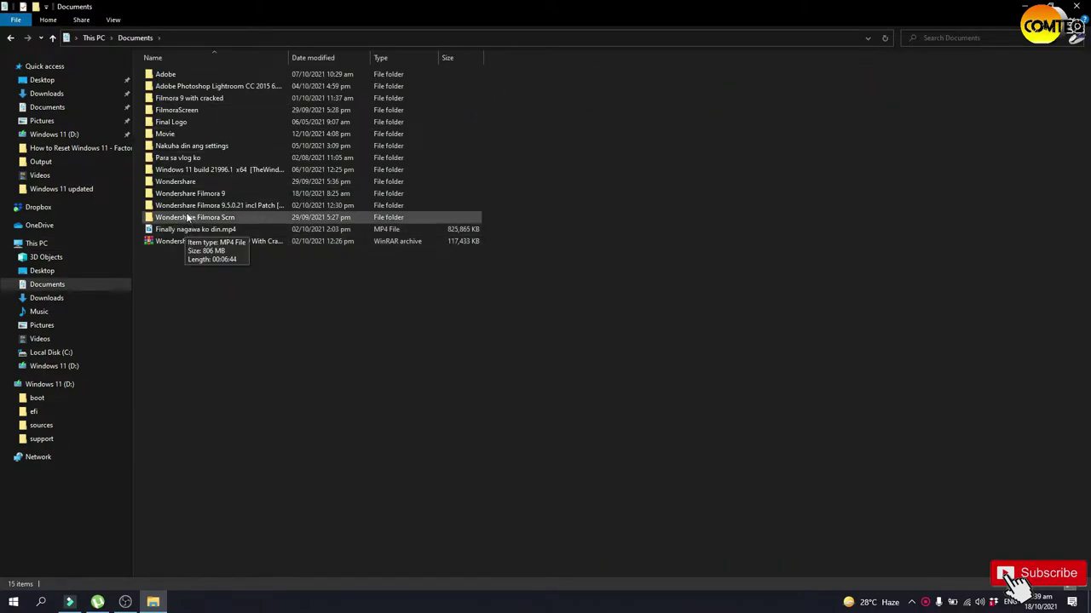
double_click(230, 170)
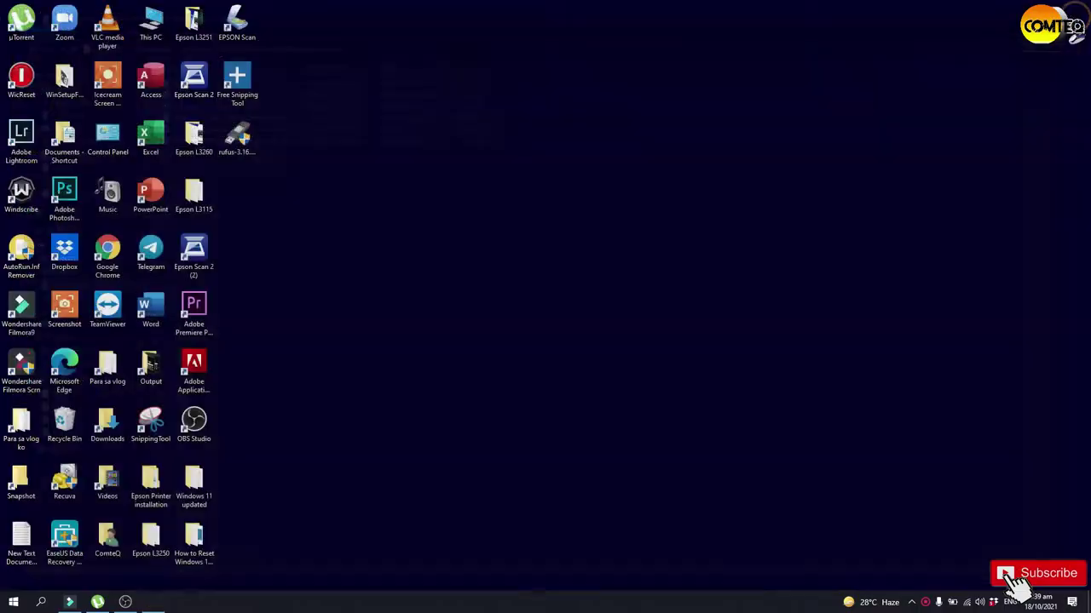
left_click(1076, 6)
Step: Launch Rufus 3.16 and load the Windows 11 x64 ISO from the Windows 11 build 21996.1 folder in Documents as boot image
double_click(237, 139)
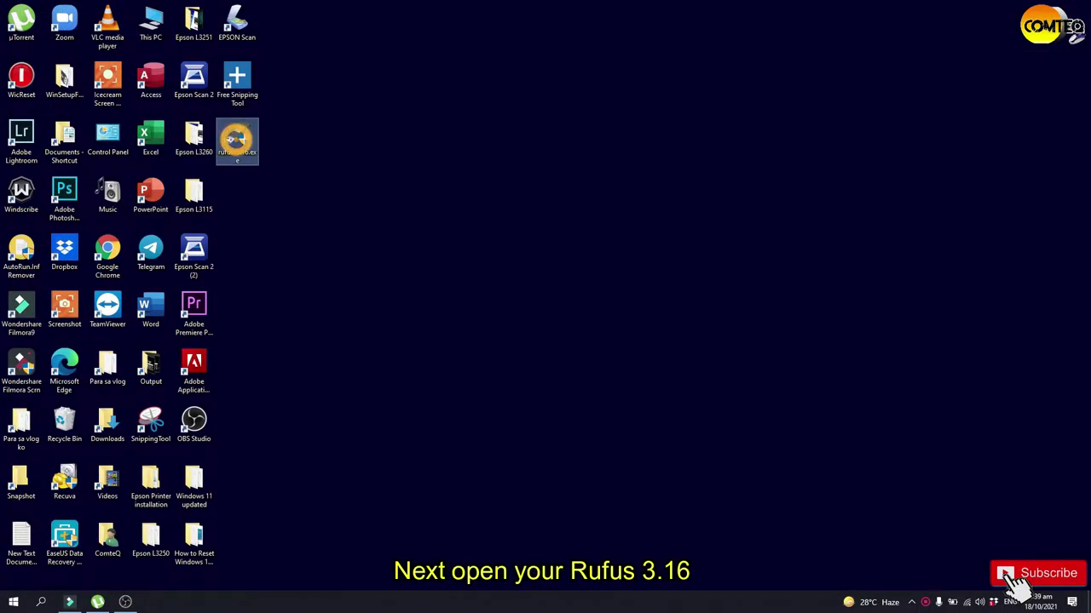
left_click(495, 380)
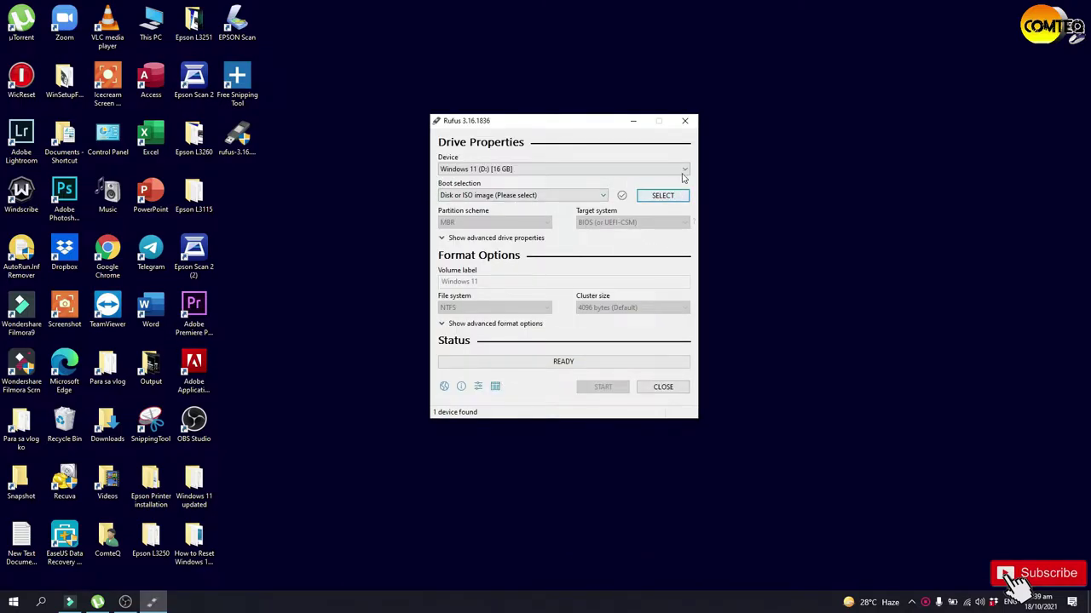
left_click(664, 195)
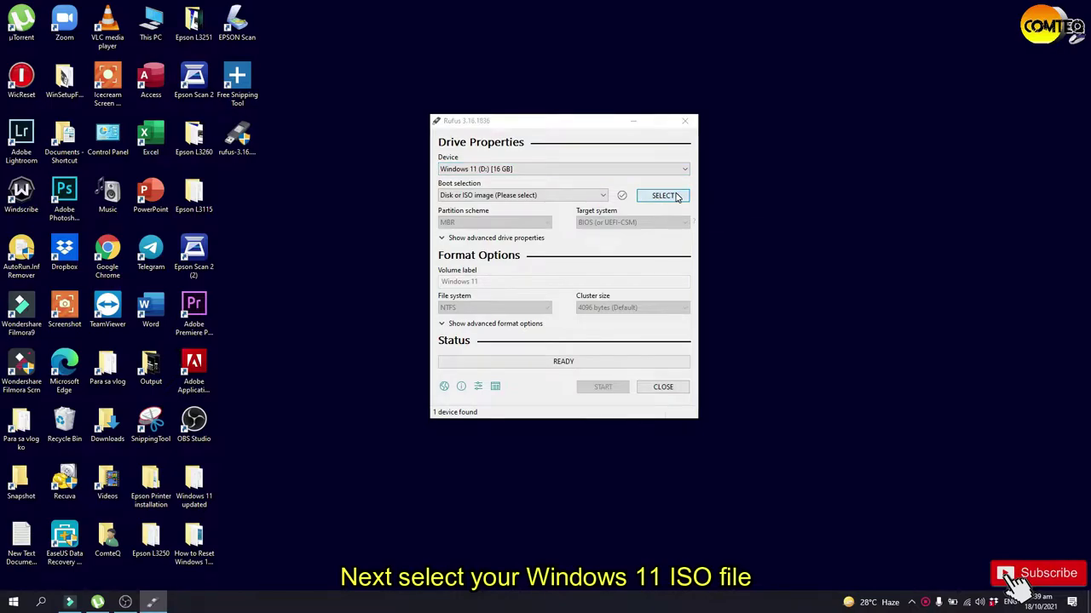
left_click(486, 275)
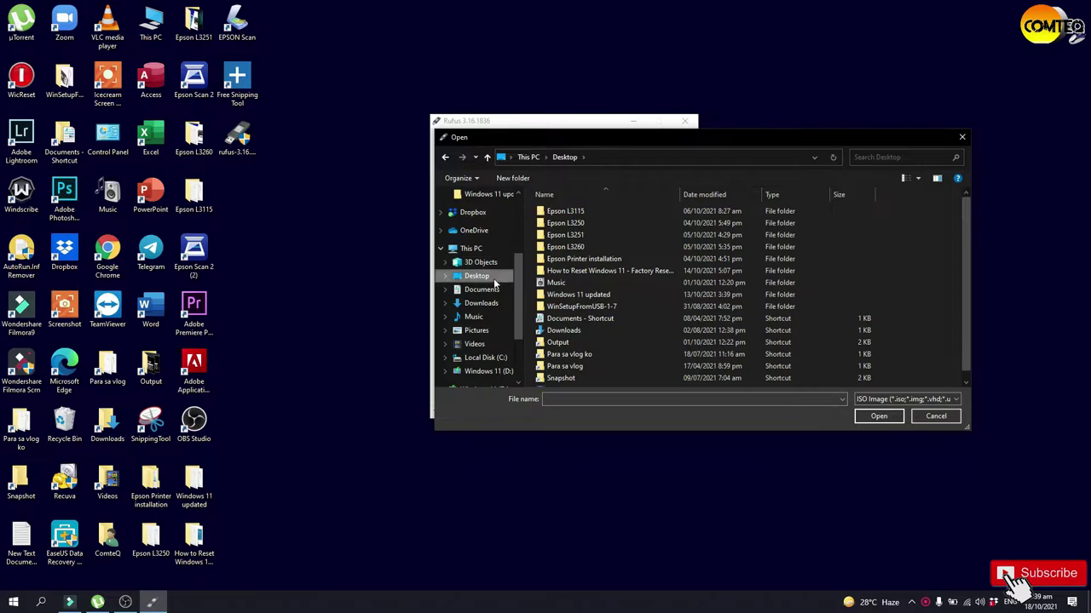
left_click(484, 291)
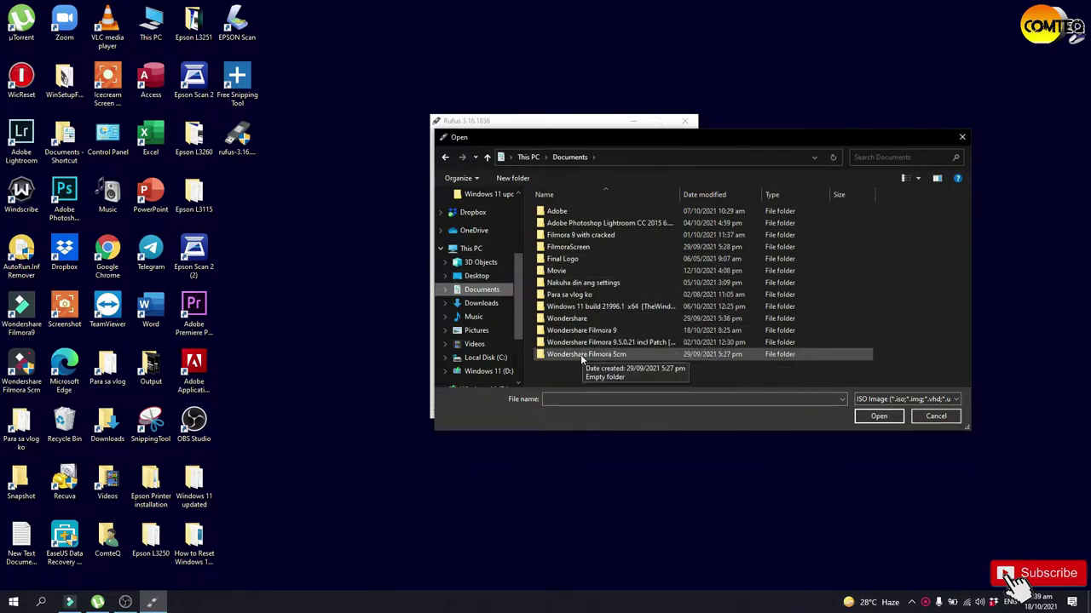
double_click(600, 307)
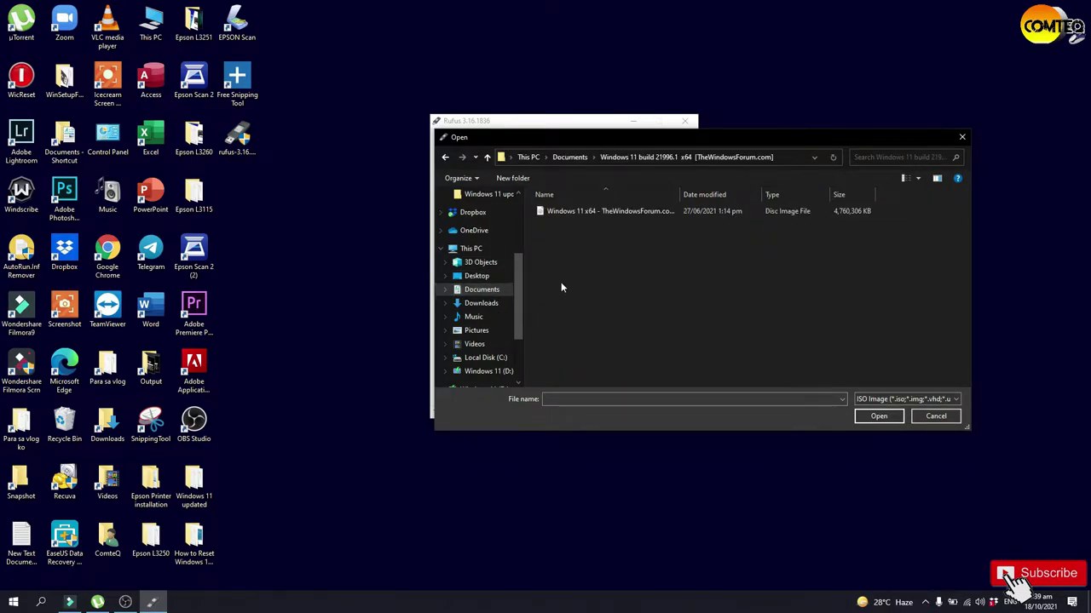
double_click(589, 213)
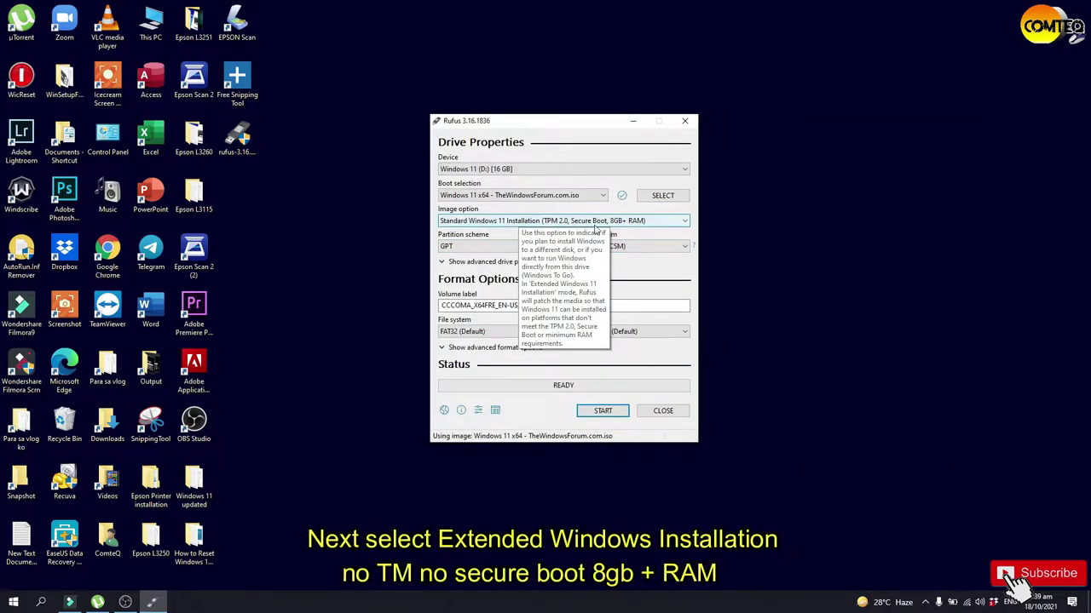
Step: Set the image option to Extended Windows 11 Installation (no TPM/no Secure Boot/8GB- RAM) and show the available partition schemes
left_click(683, 223)
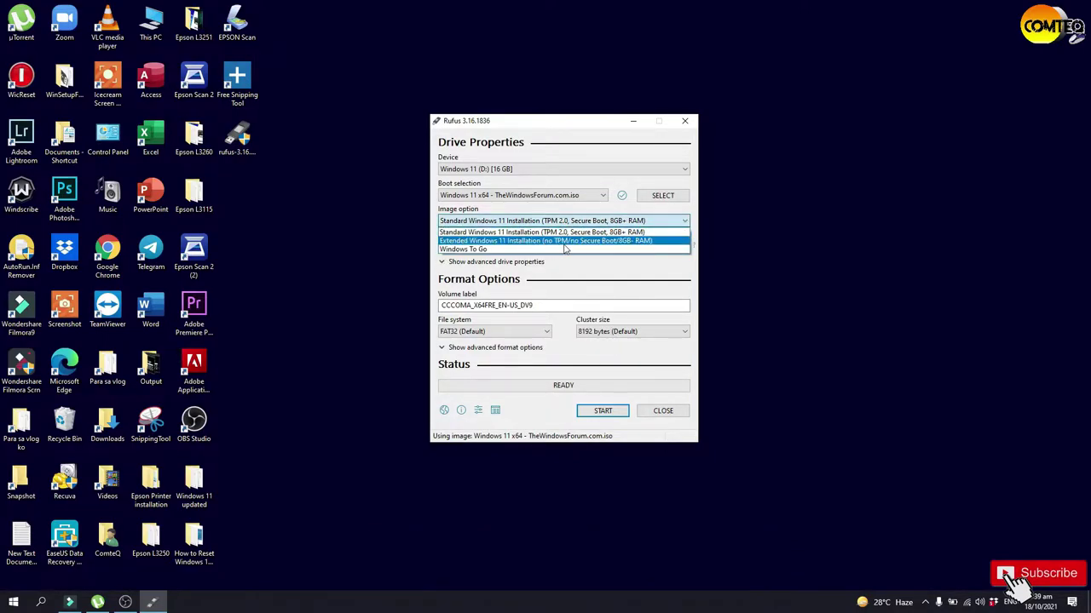
left_click(608, 242)
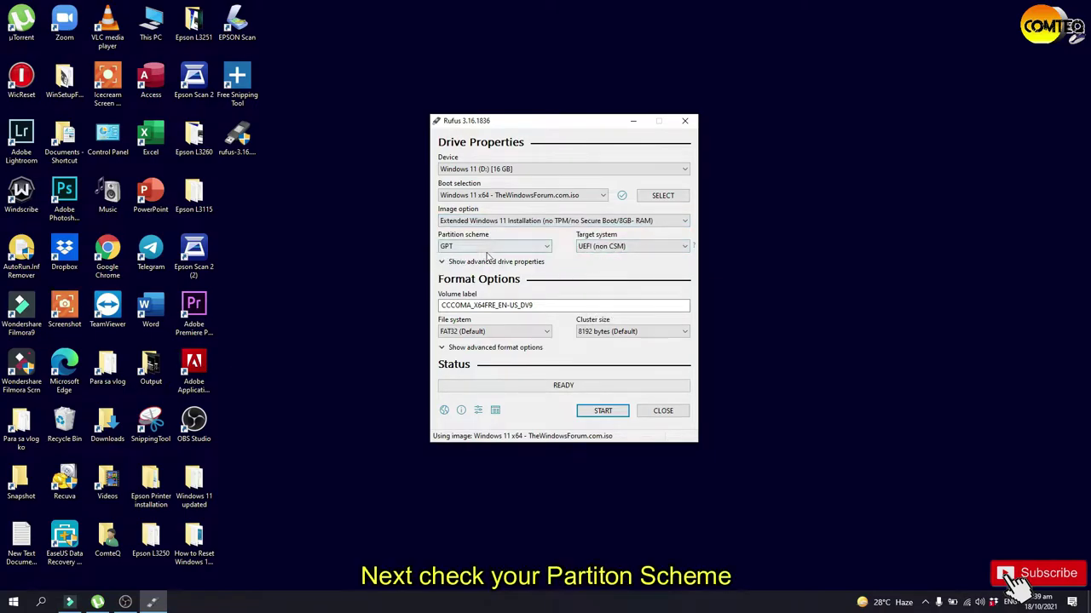
left_click(543, 247)
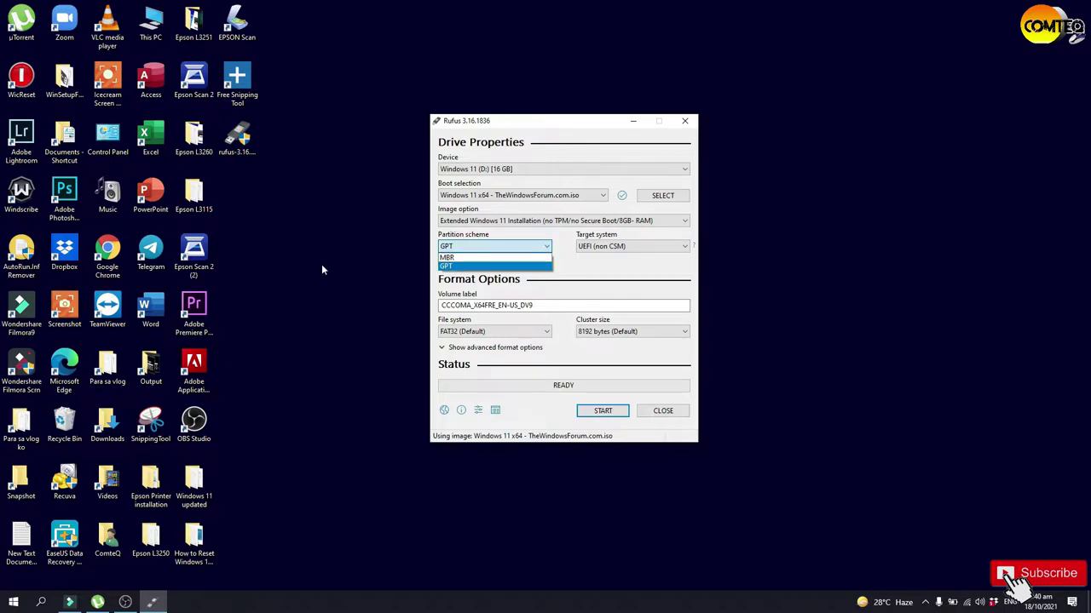
Step: Check Disk 0's partition style in its volume properties in Disk Management, and close Computer Management
double_click(156, 32)
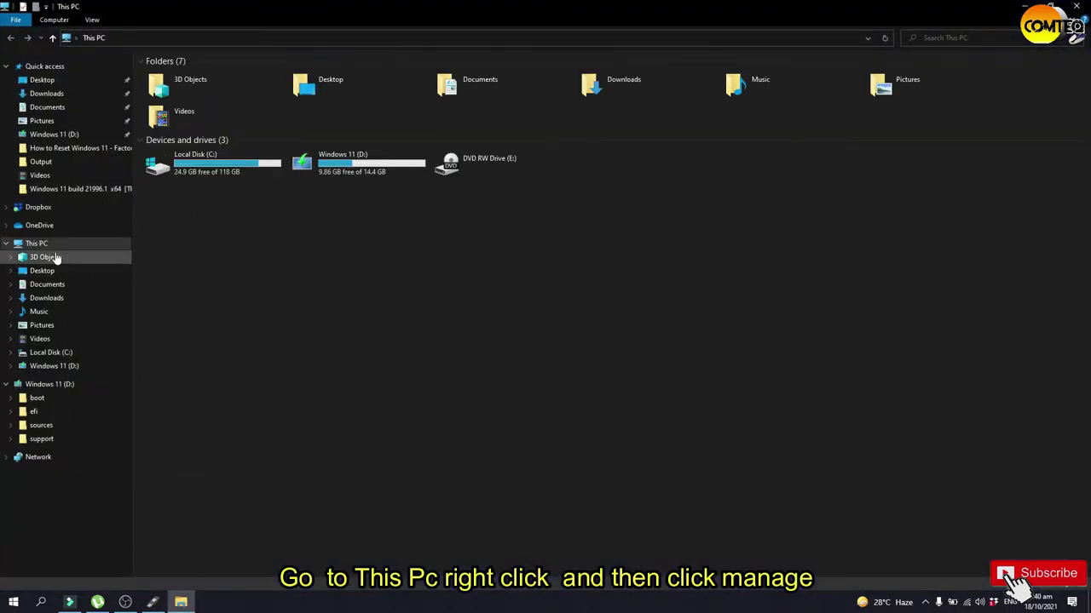
right_click(60, 244)
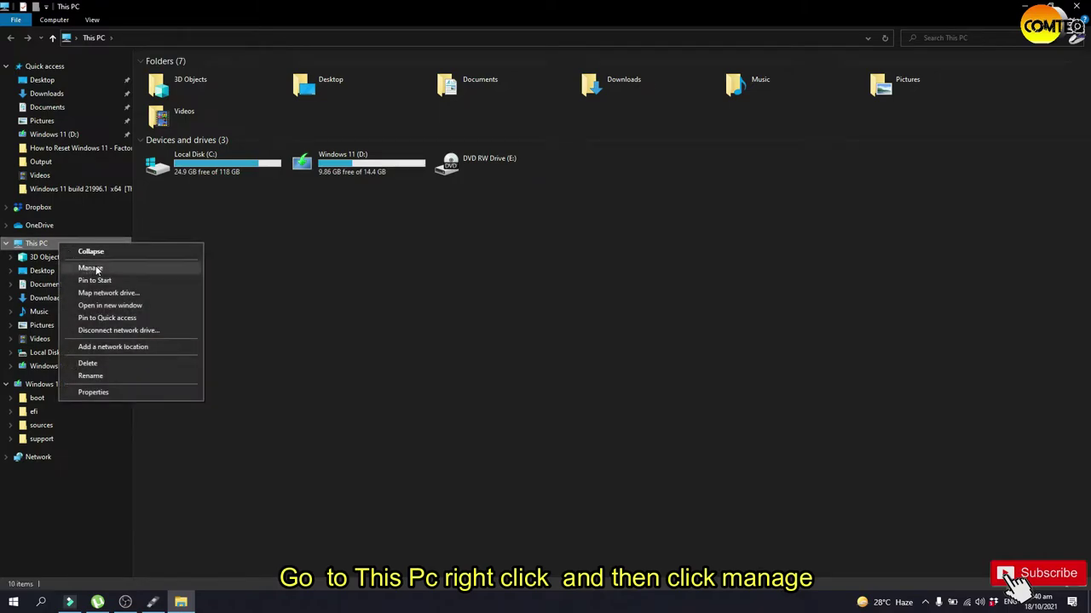
left_click(91, 267)
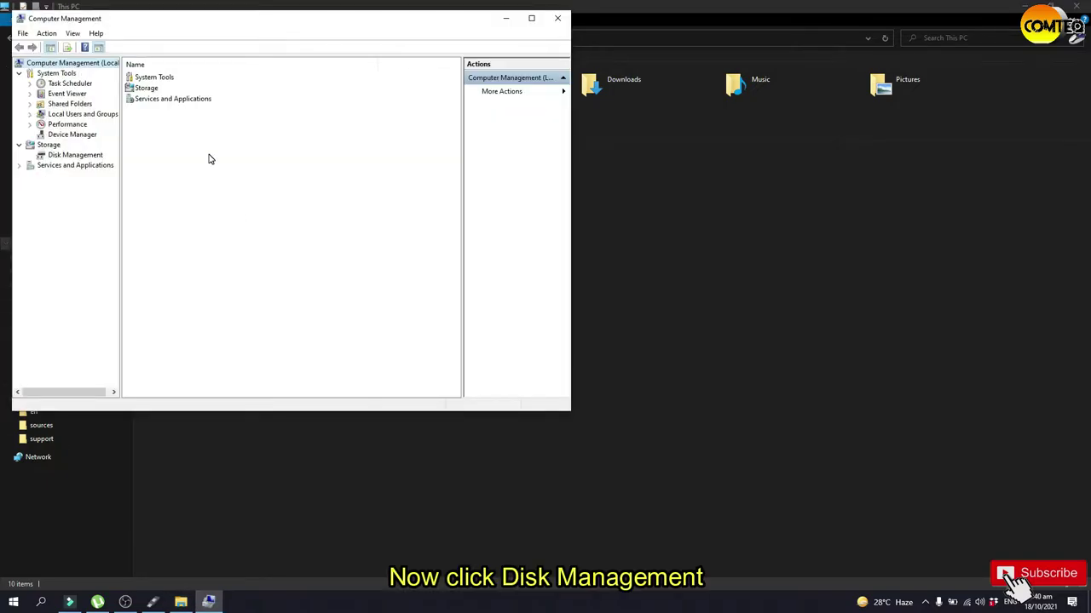
left_click(85, 156)
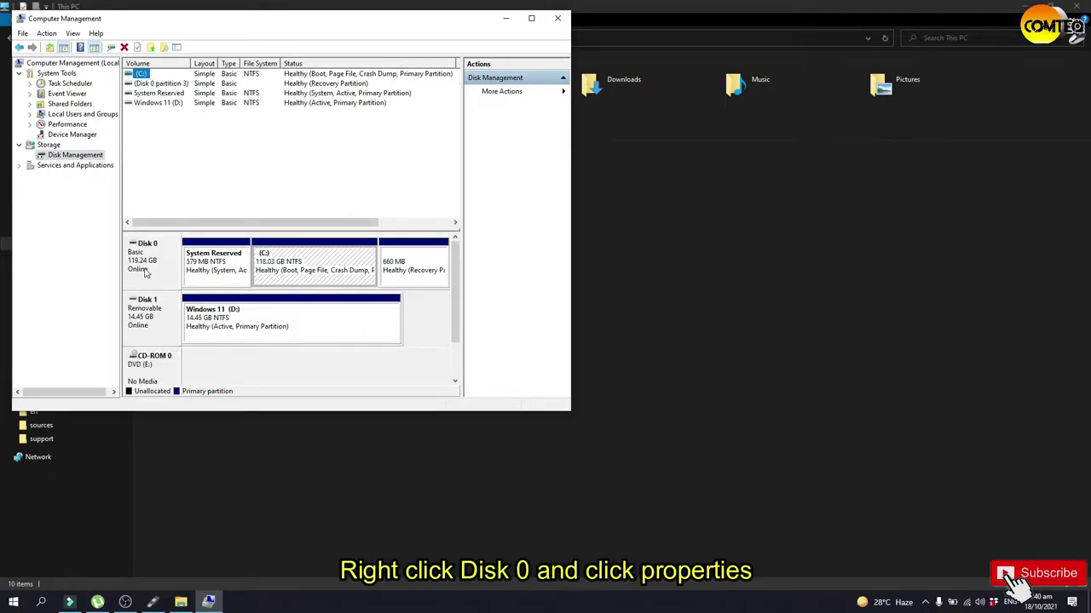
right_click(161, 253)
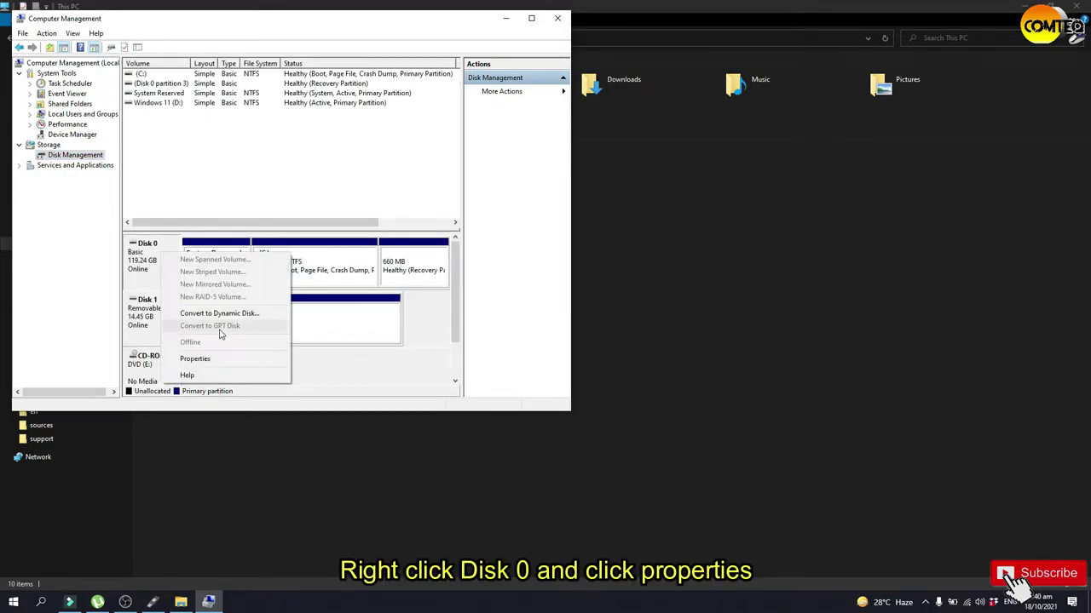
left_click(223, 359)
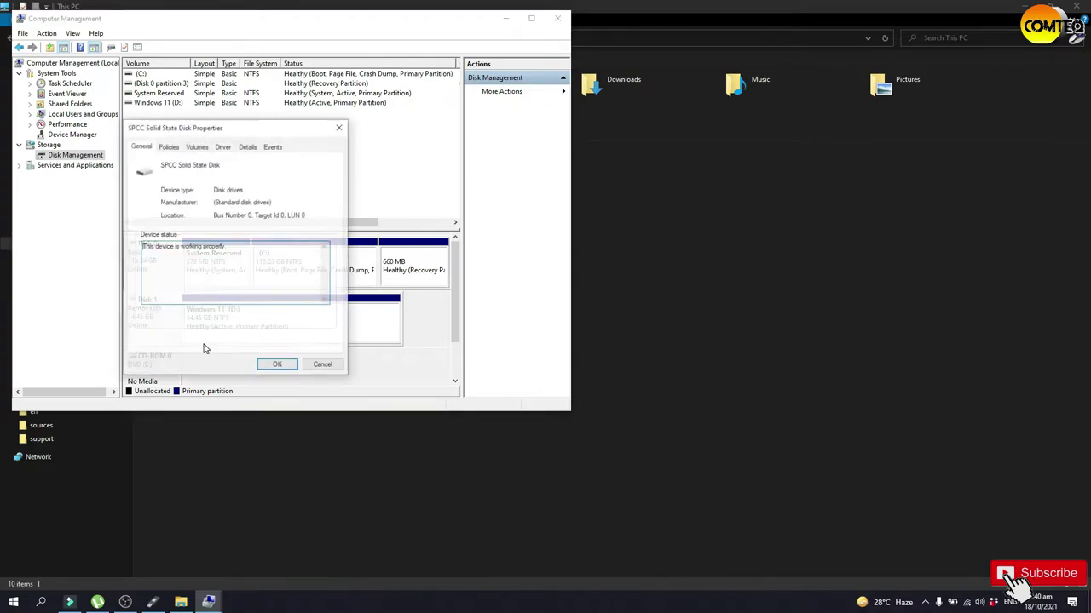
left_click(197, 148)
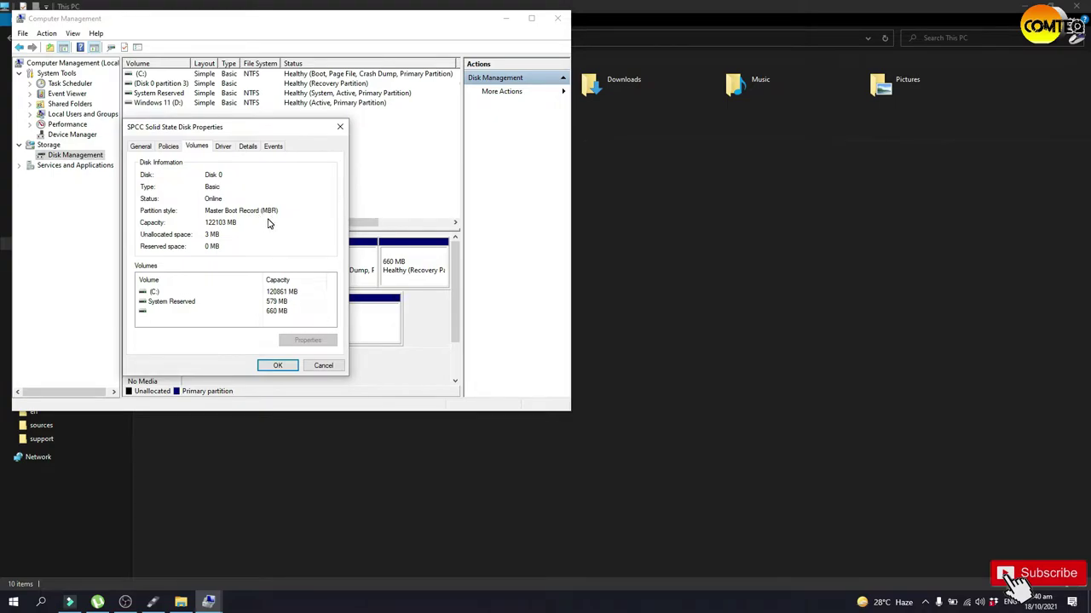
left_click(278, 366)
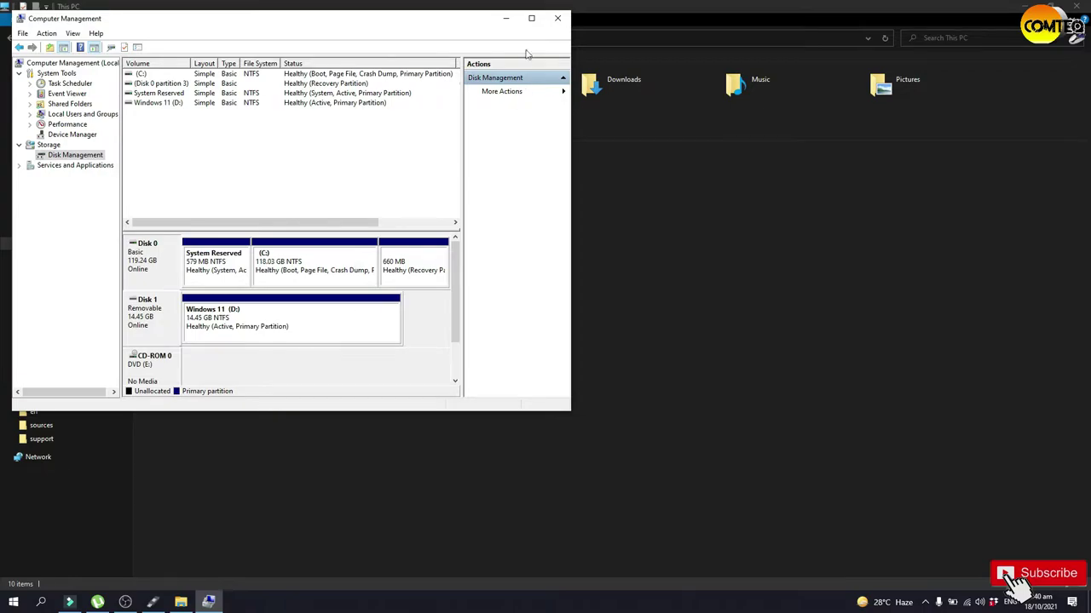
left_click(557, 18)
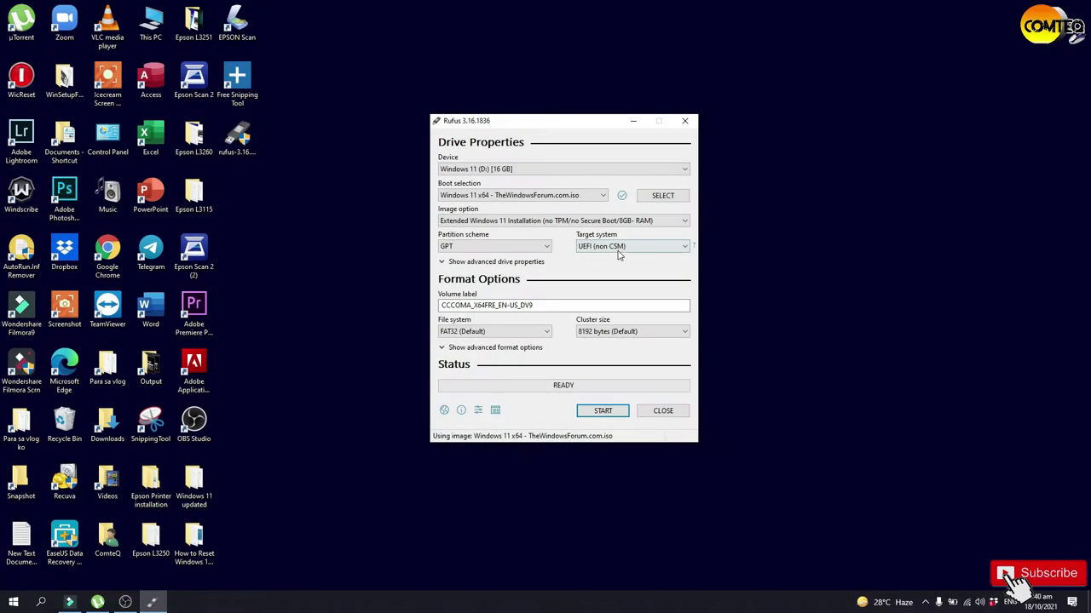
Step: Set the partition scheme to MBR and change the volume label to Windows 11
left_click(548, 249)
left_click(482, 262)
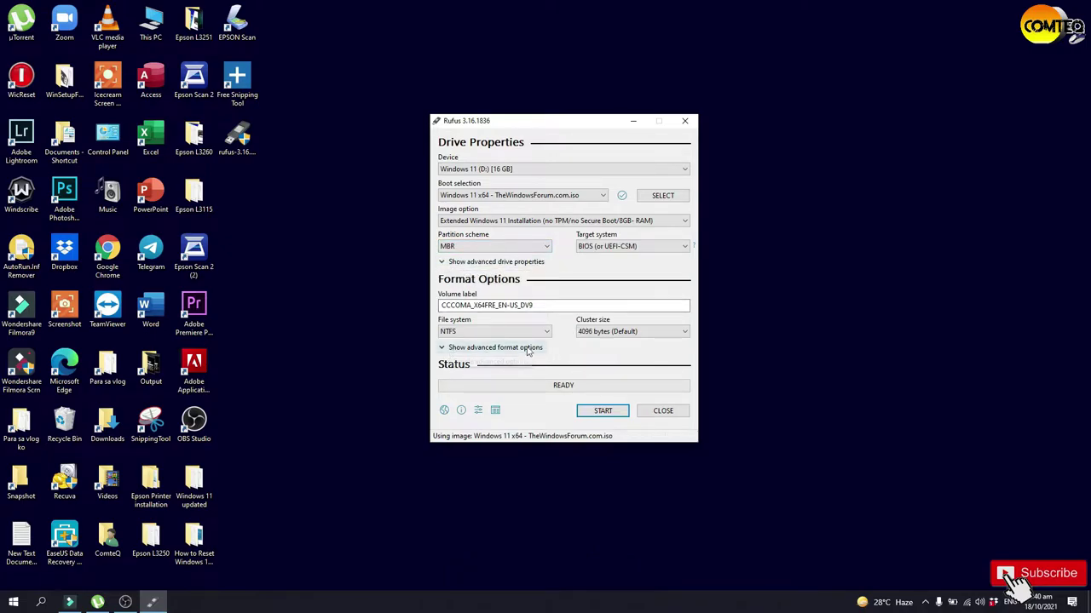
left_click_drag(550, 305, 406, 307)
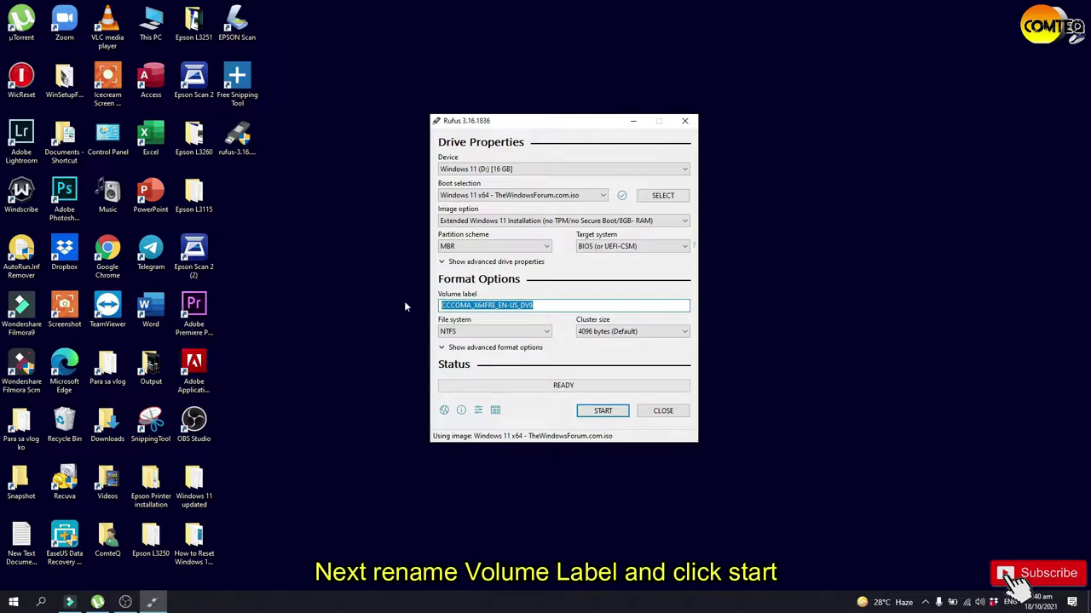
type("Windows 11")
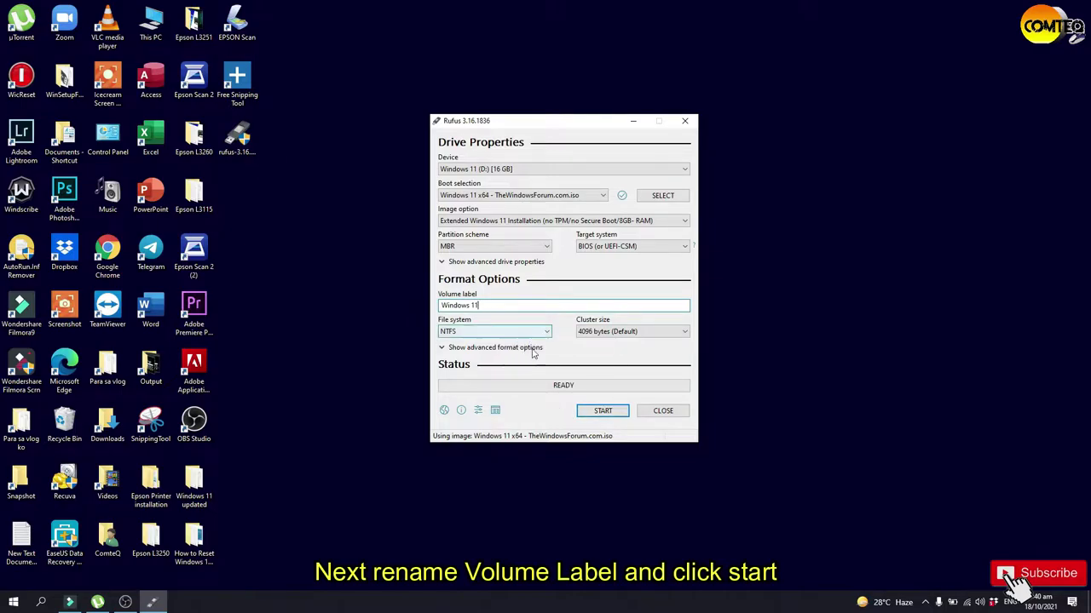
Step: Write the Windows 11 image to the USB drive, accepting its erasure, and check the drives in This PC
left_click(610, 416)
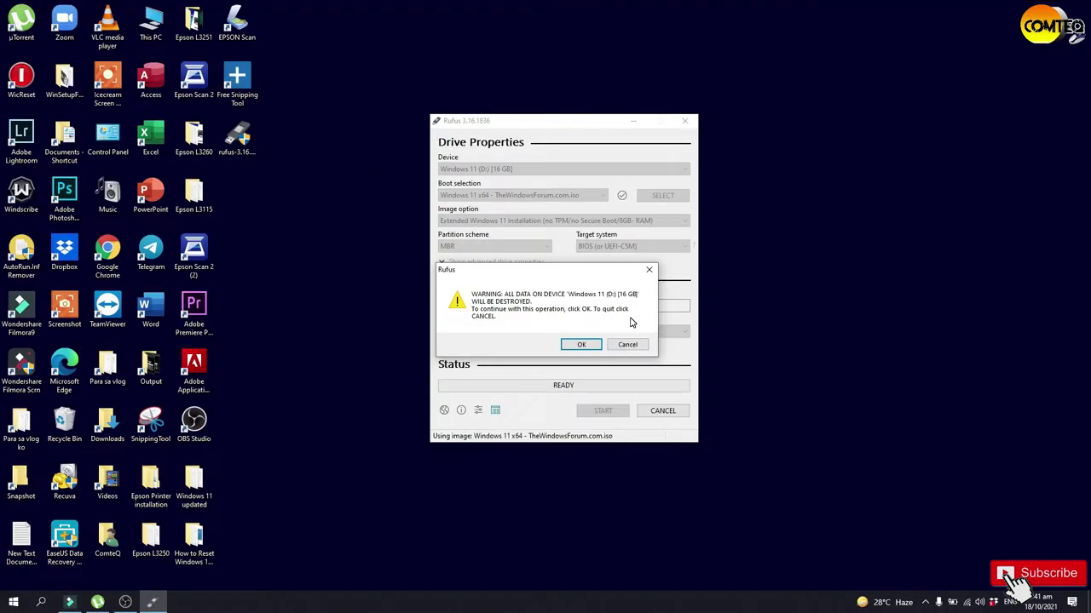
left_click(585, 344)
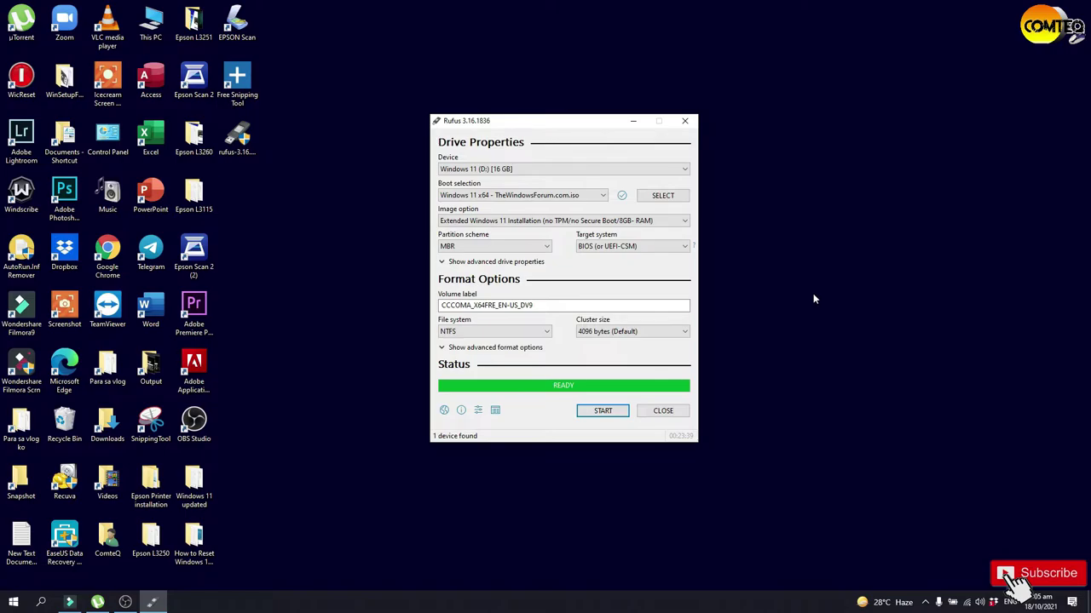
left_click(680, 414)
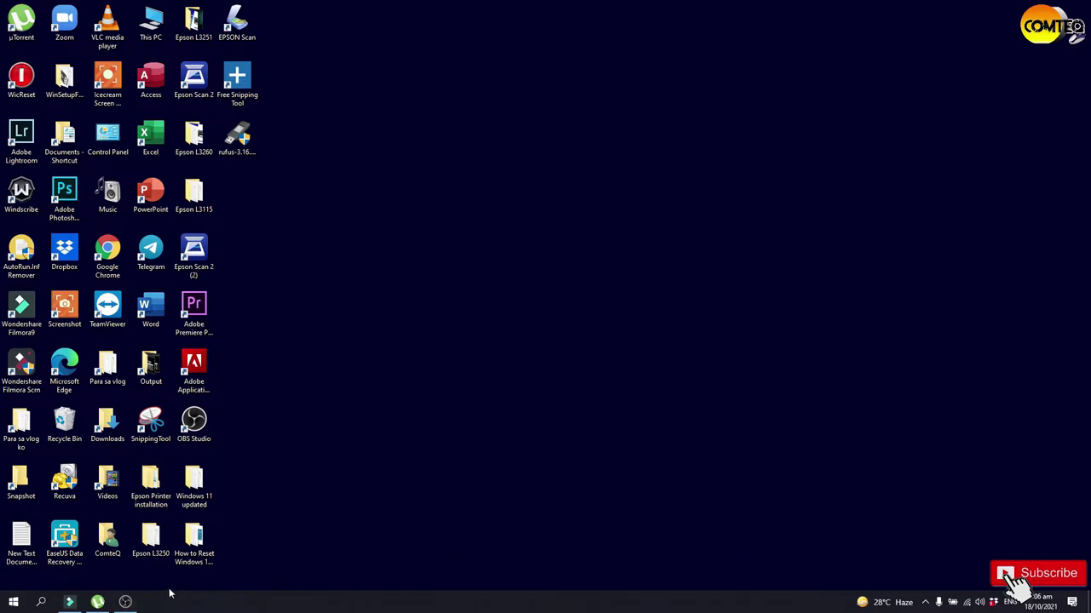
double_click(149, 32)
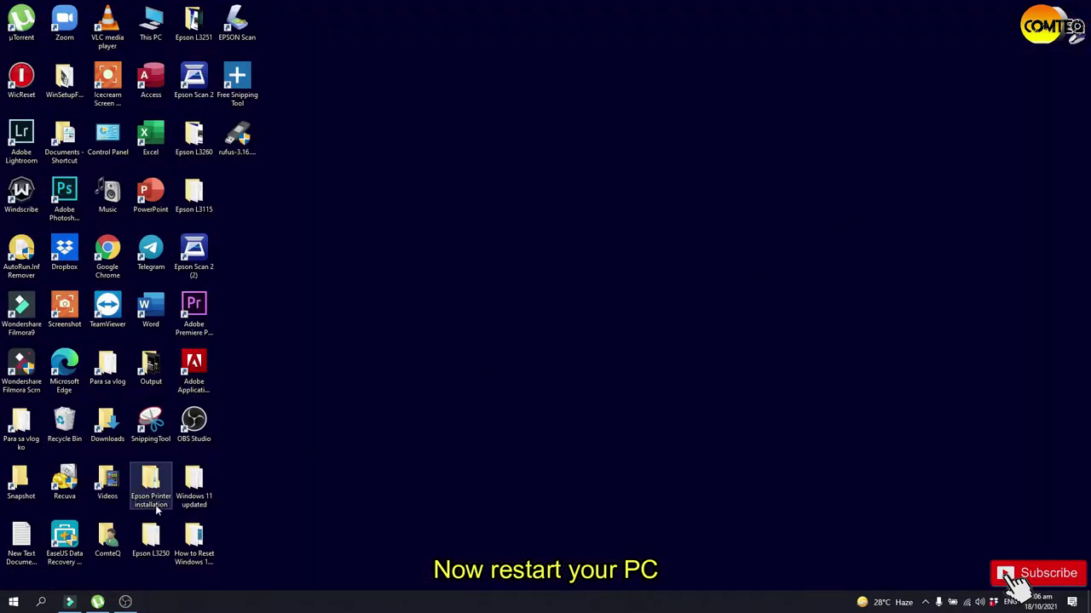
Step: Restart the PC and enter the BIOS setup during startup
left_click(23, 596)
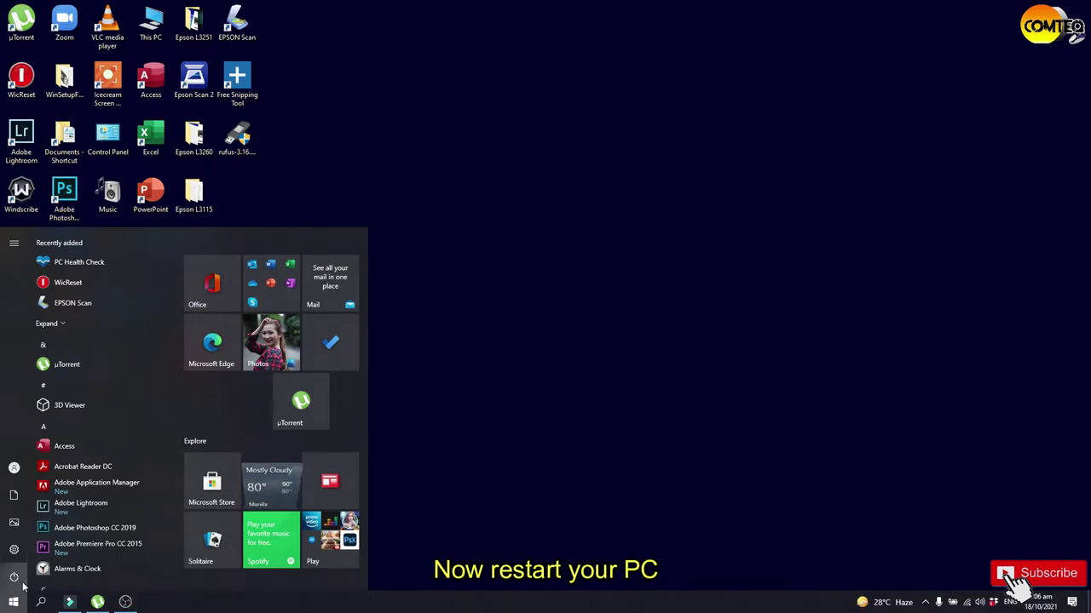
left_click(14, 577)
left_click(59, 549)
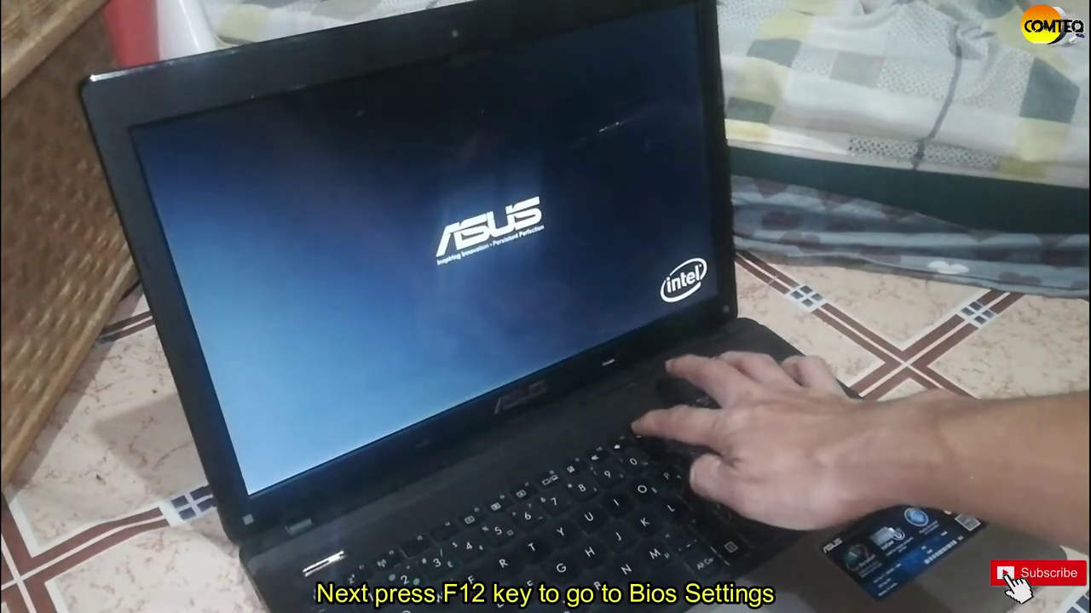
key("F12")
key("F12")
key("F12")
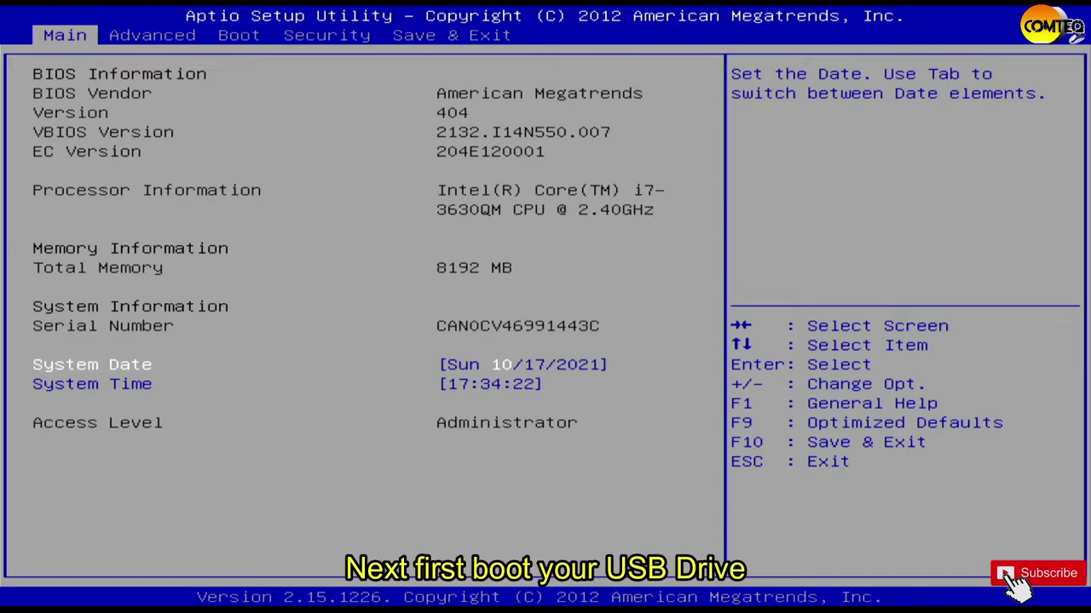
Step: Set the Imation 2 in 1 USB drive as Boot Option #1 in the Hard Drive BBS Priorities
key("Right")
key("Right")
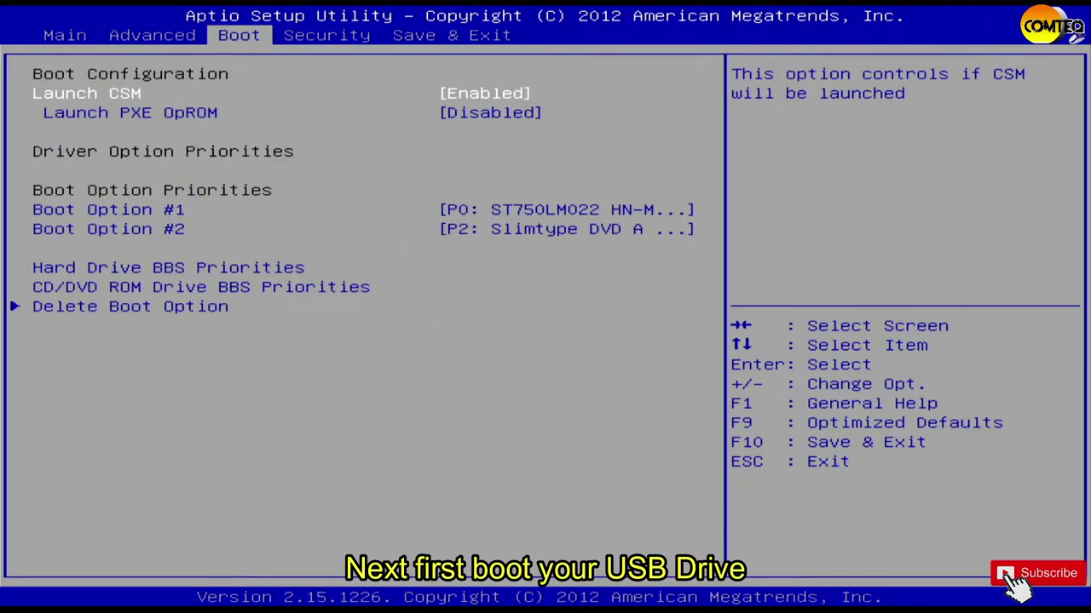
key("Down")
key("Down")
key("Down")
key("Down")
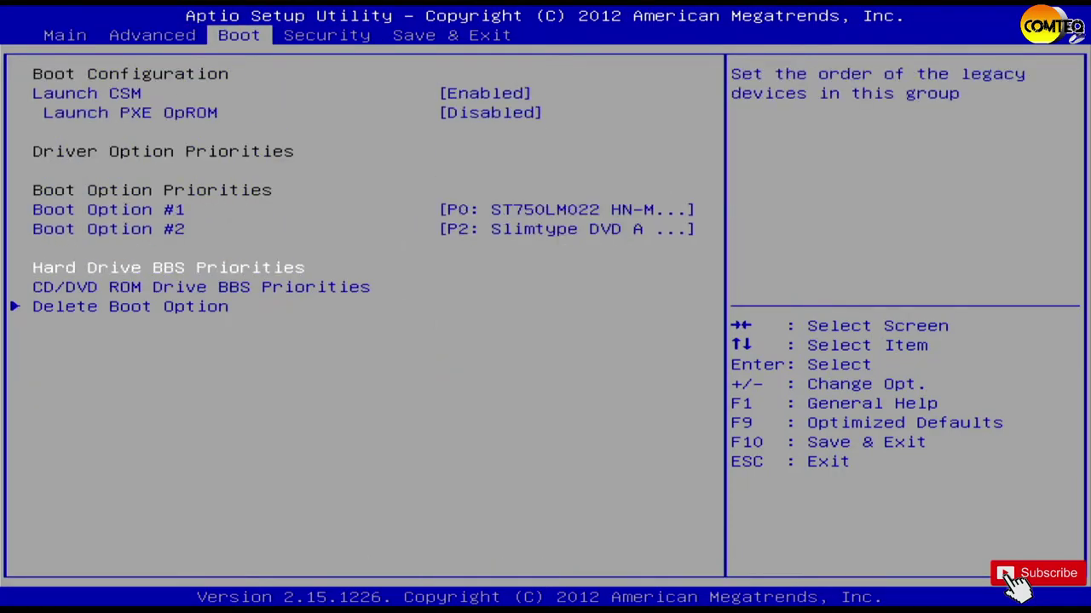
key("Return")
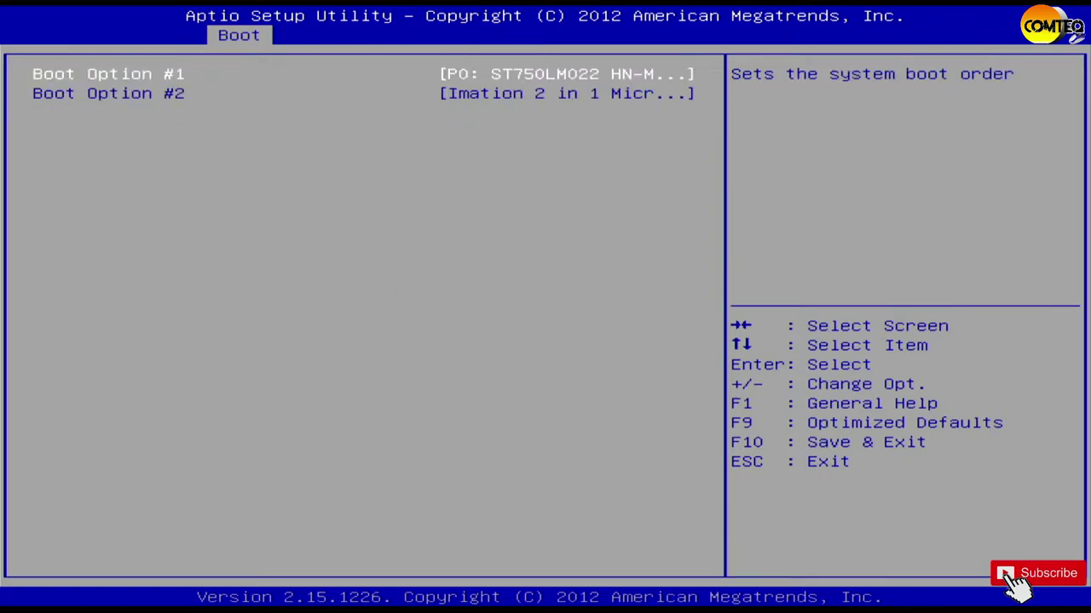
key("Return")
key("Down")
key("Return")
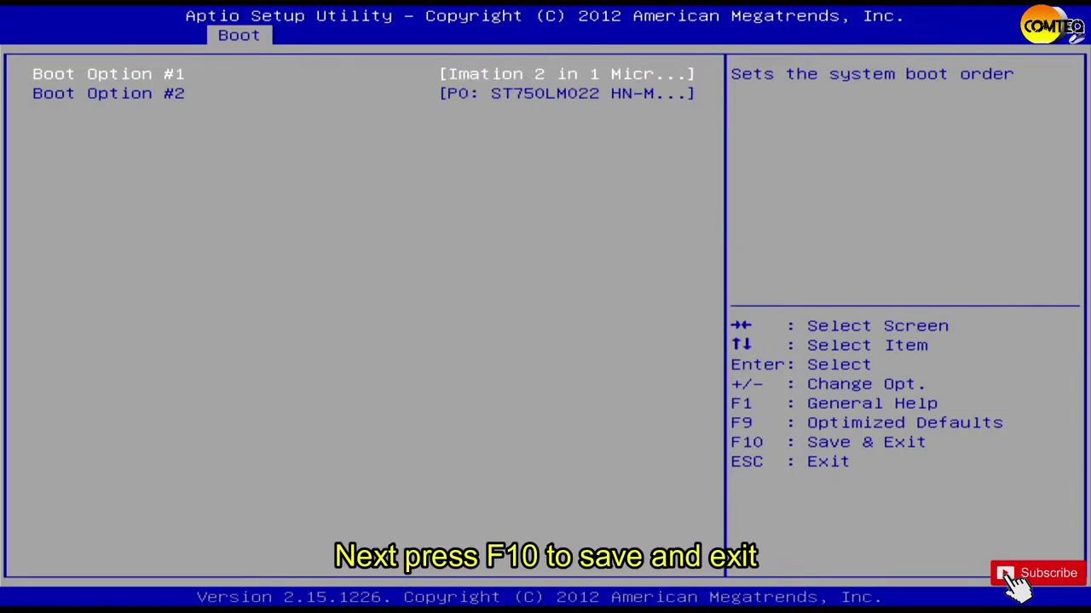
Step: Save the BIOS configuration, exit setup, and boot the laptop from the USB drive
key("F10")
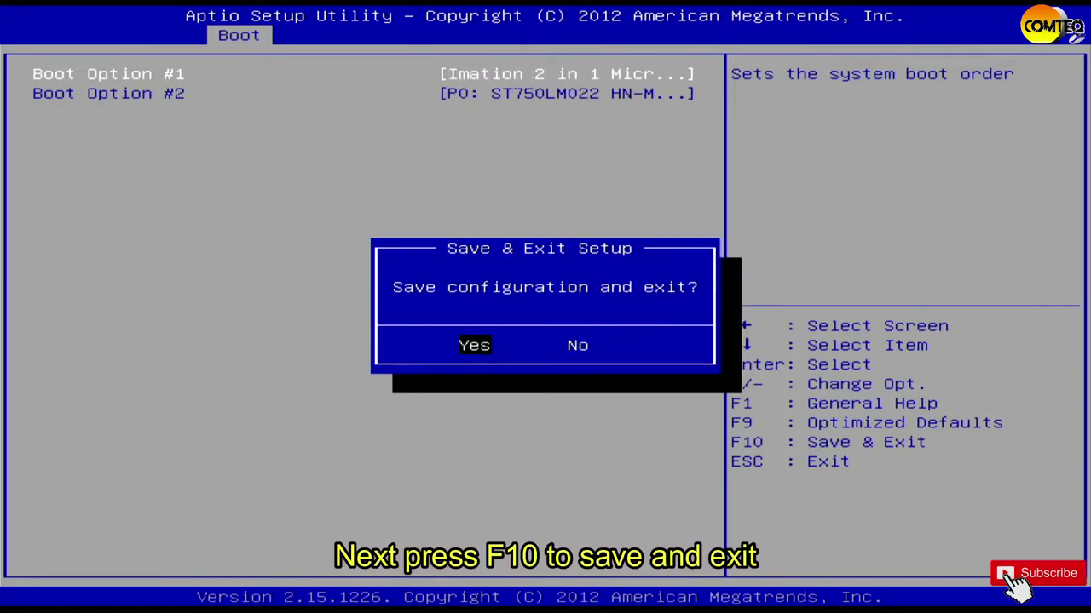
key("Return")
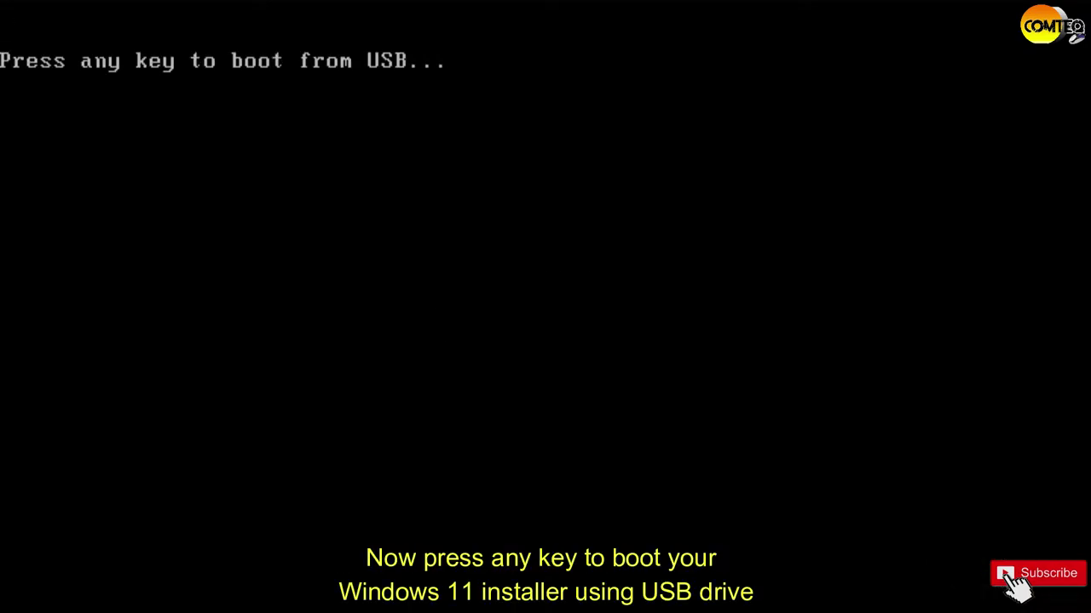
key("Return")
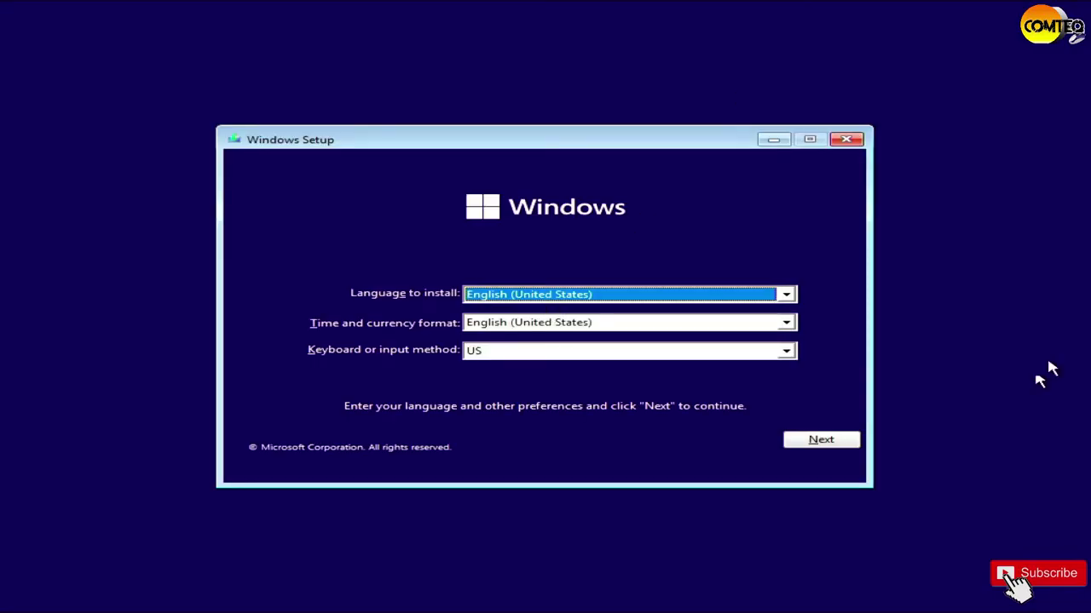
Step: Start the Windows installation with English (United States) and US keyboard settings, continuing without a product key
left_click(831, 450)
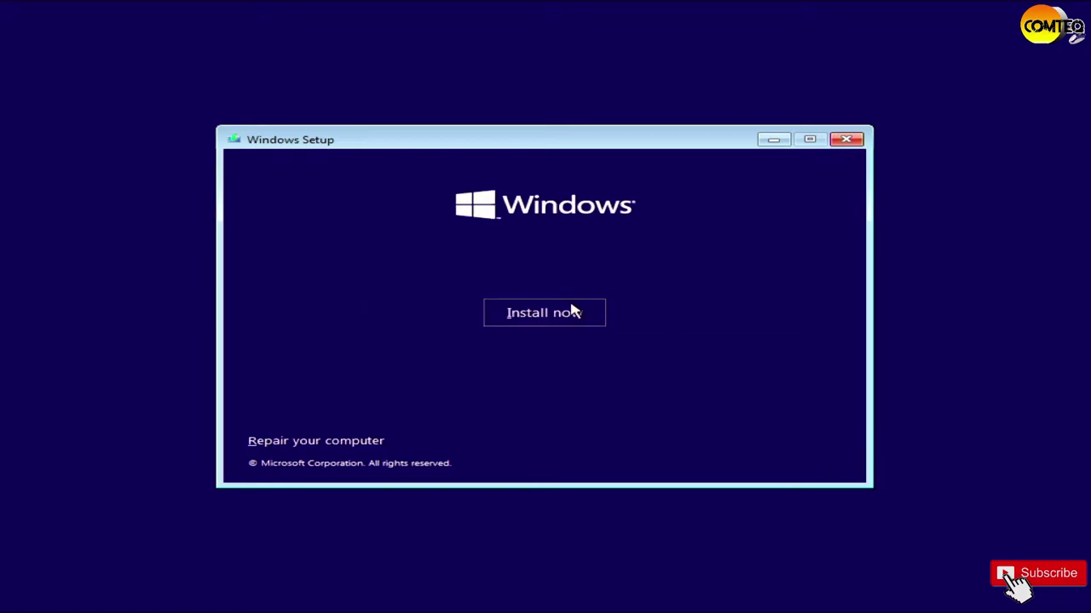
left_click(524, 312)
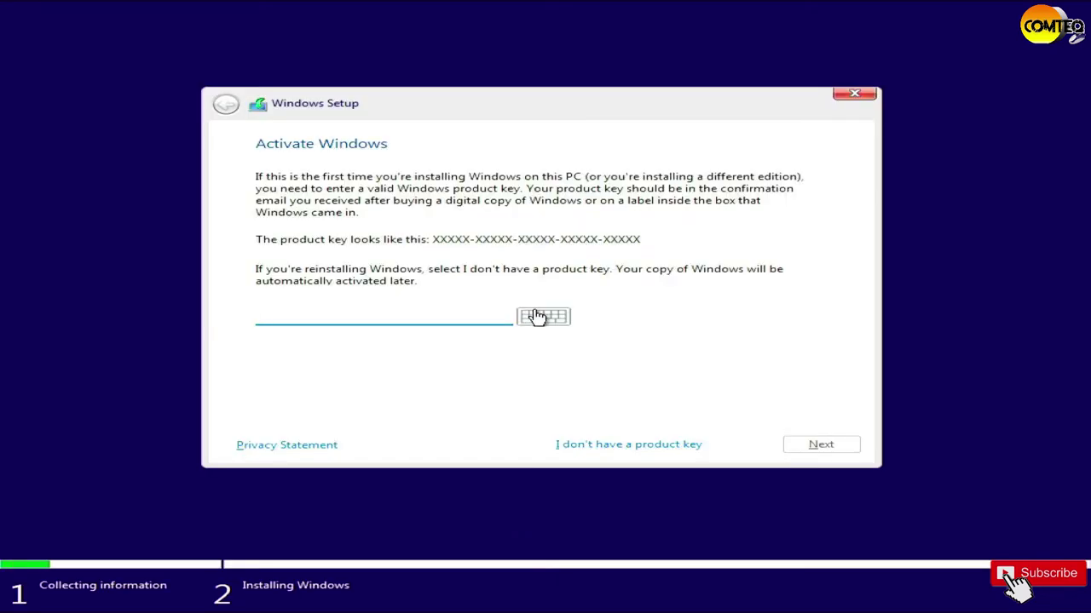
left_click(635, 446)
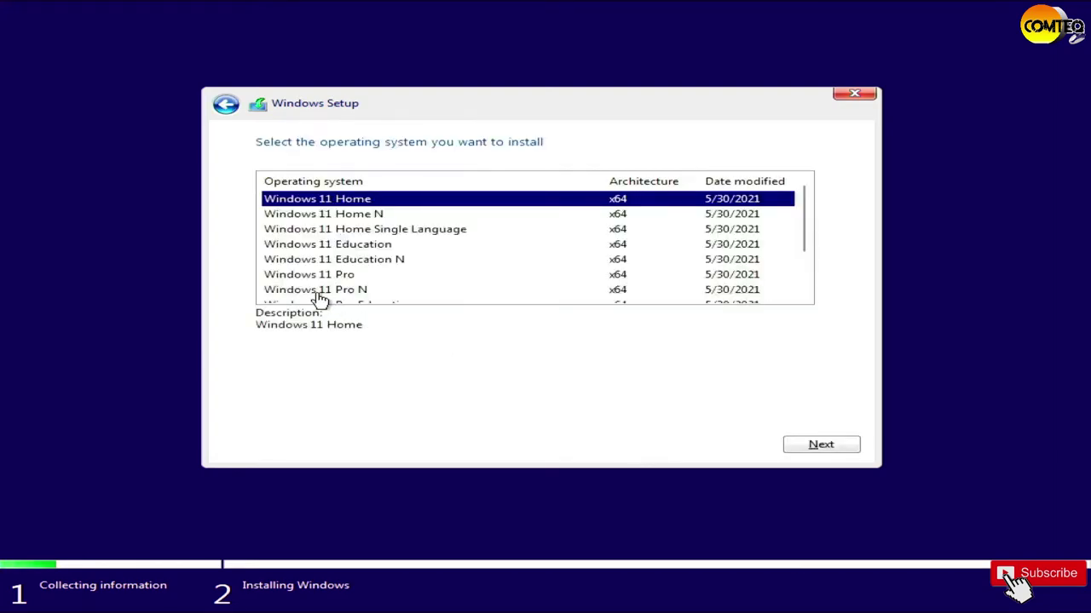
Step: Choose Windows 11 Pro as the operating system to install and accept the Microsoft Software License Terms
left_click(353, 280)
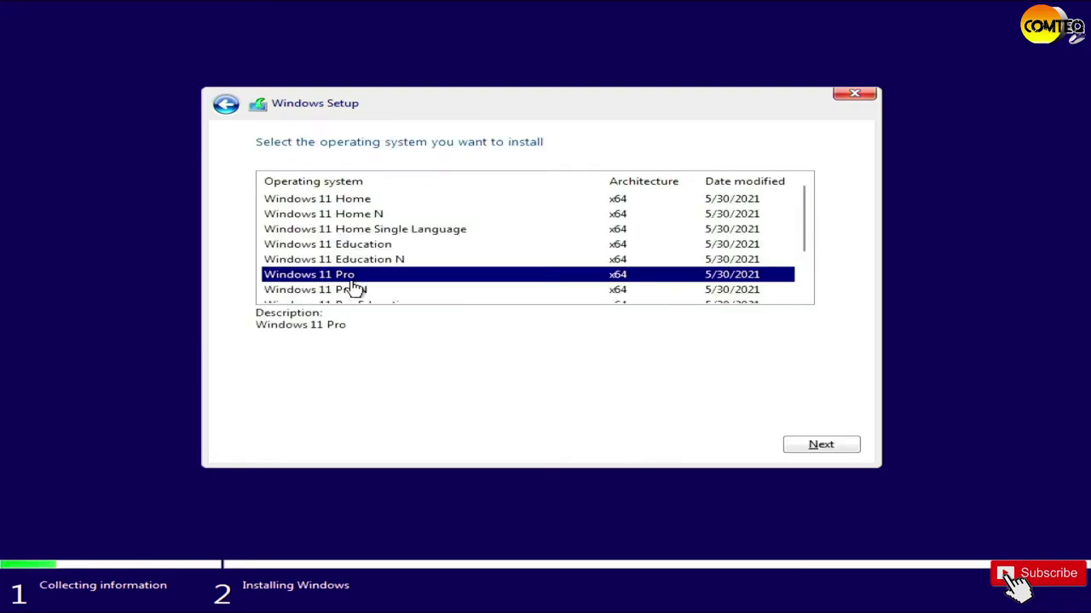
left_click(824, 449)
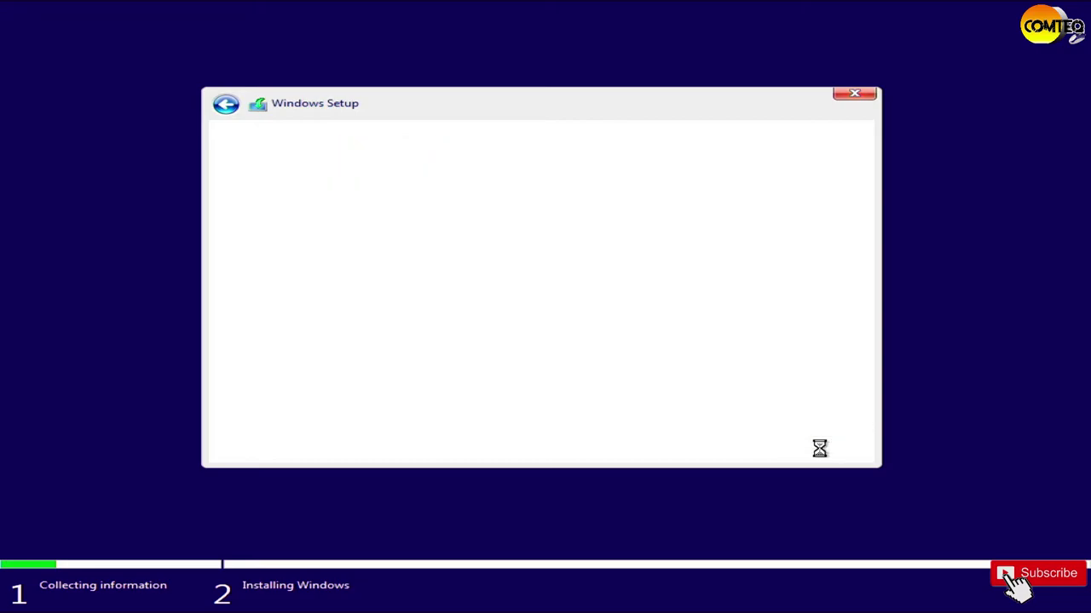
left_click(485, 416)
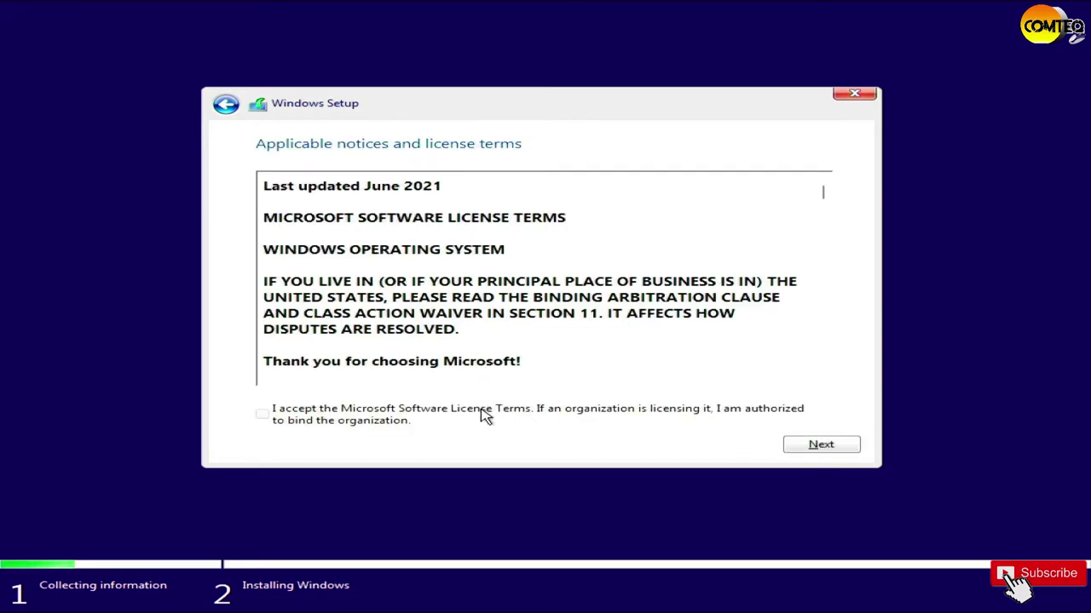
left_click(838, 454)
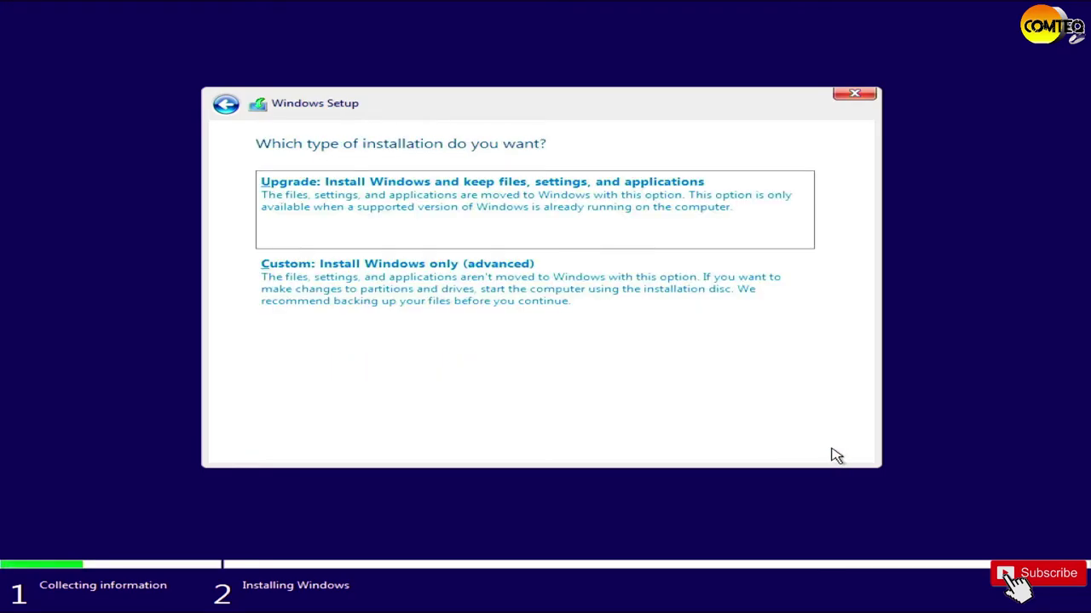
Step: Choose a custom installation, format Drive 0 Partition 2, and install Windows on it
left_click(564, 316)
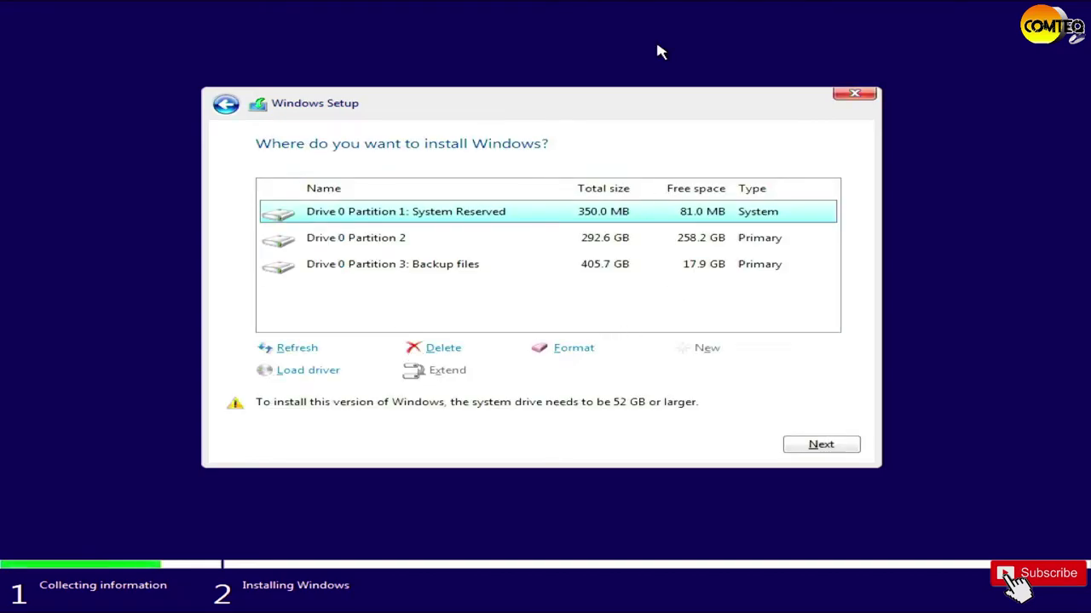
left_click(419, 243)
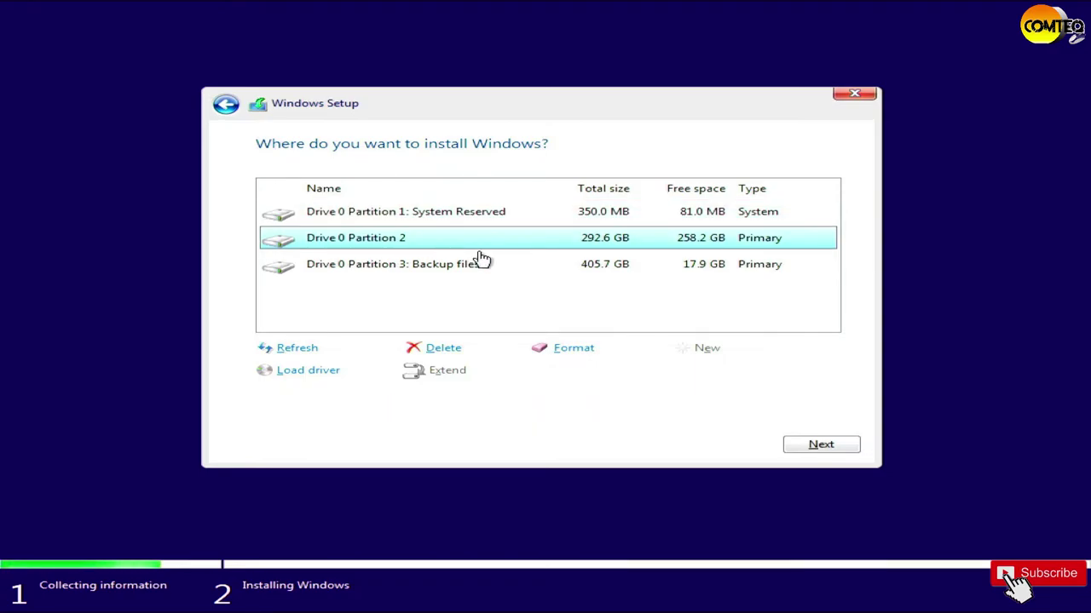
left_click(588, 357)
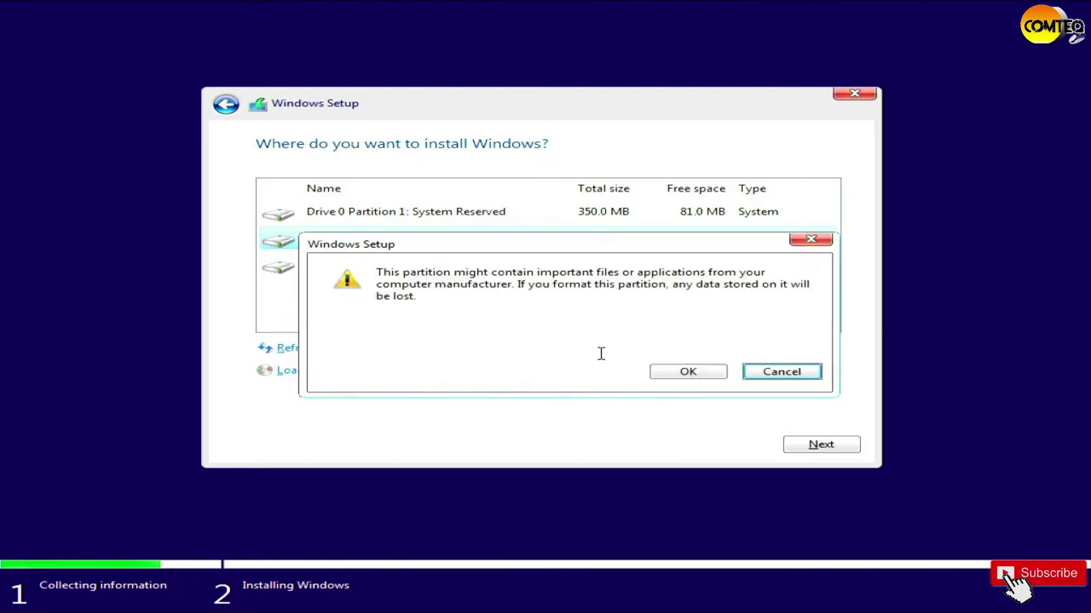
left_click(712, 374)
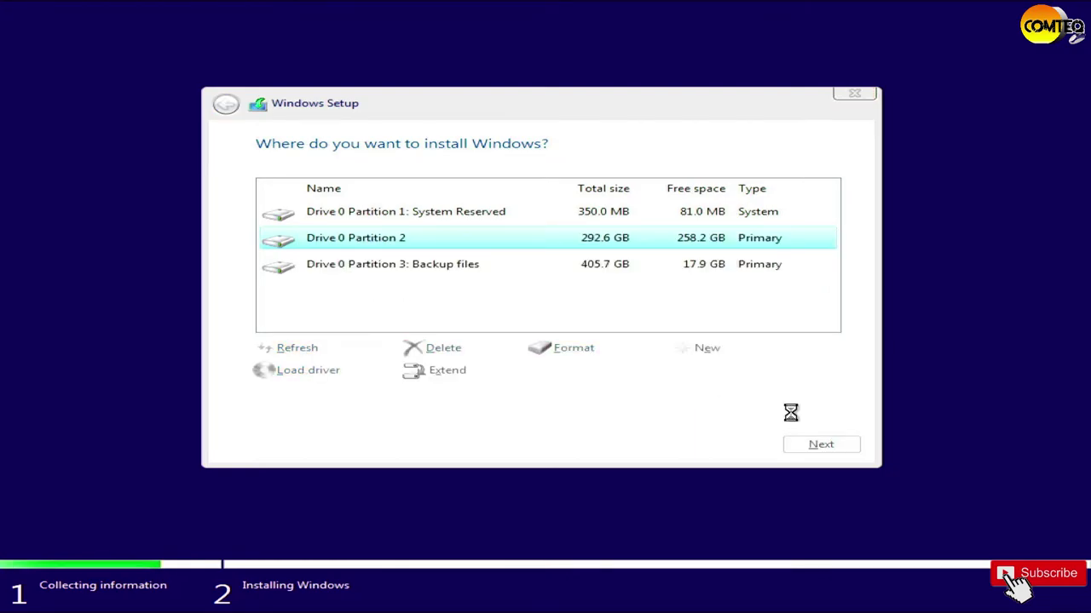
left_click(820, 445)
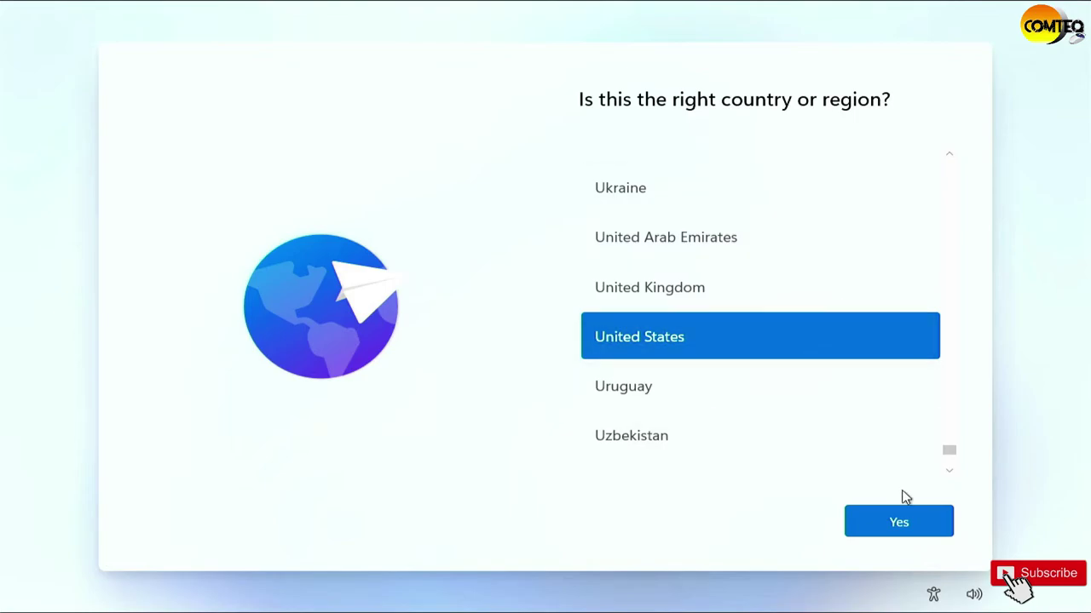
Step: Confirm United States as the region and US as the keyboard layout, skipping a second layout
left_click(904, 516)
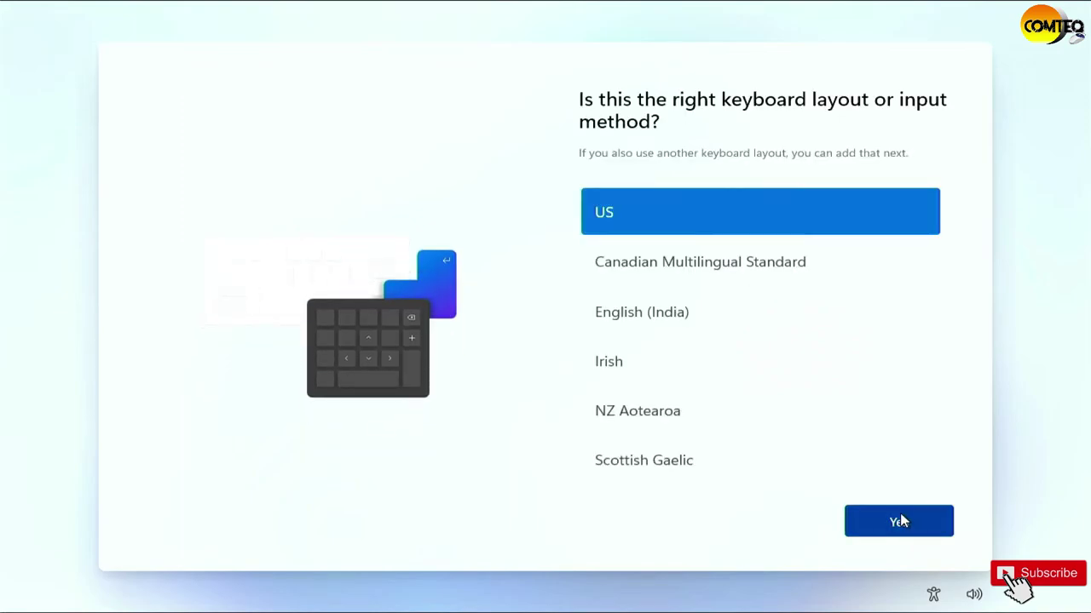
left_click(910, 521)
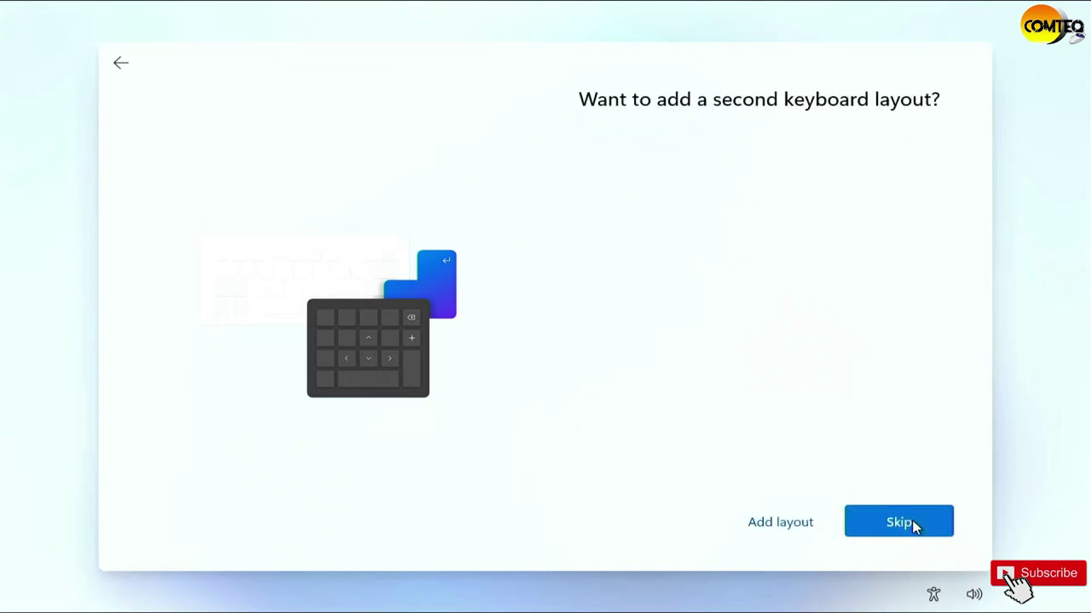
left_click(910, 521)
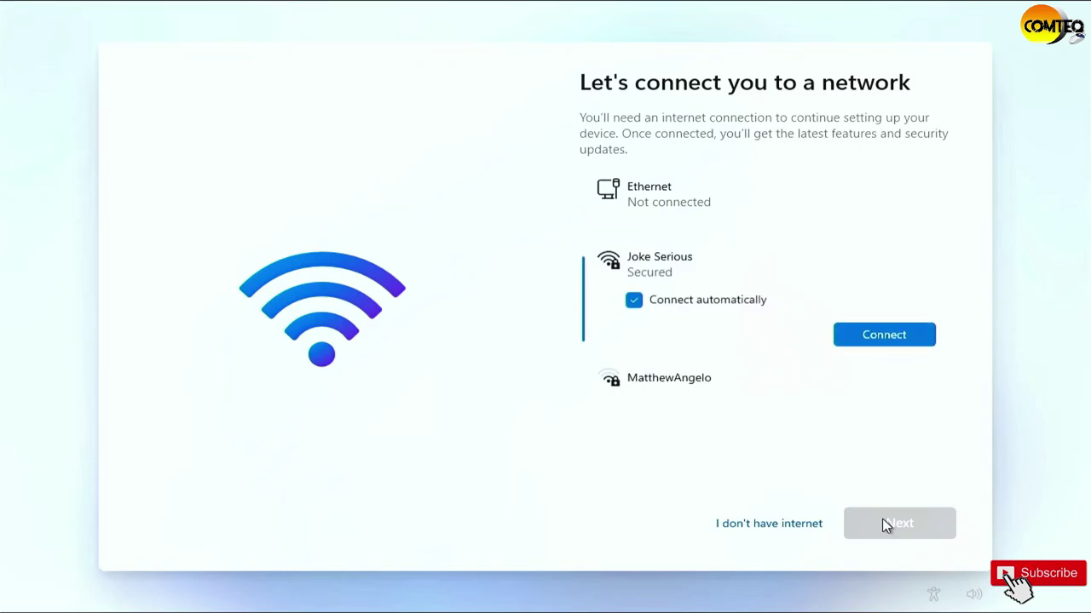
Step: Continue with limited setup without internet and create a local user named ComteQ with a blank password
left_click(779, 530)
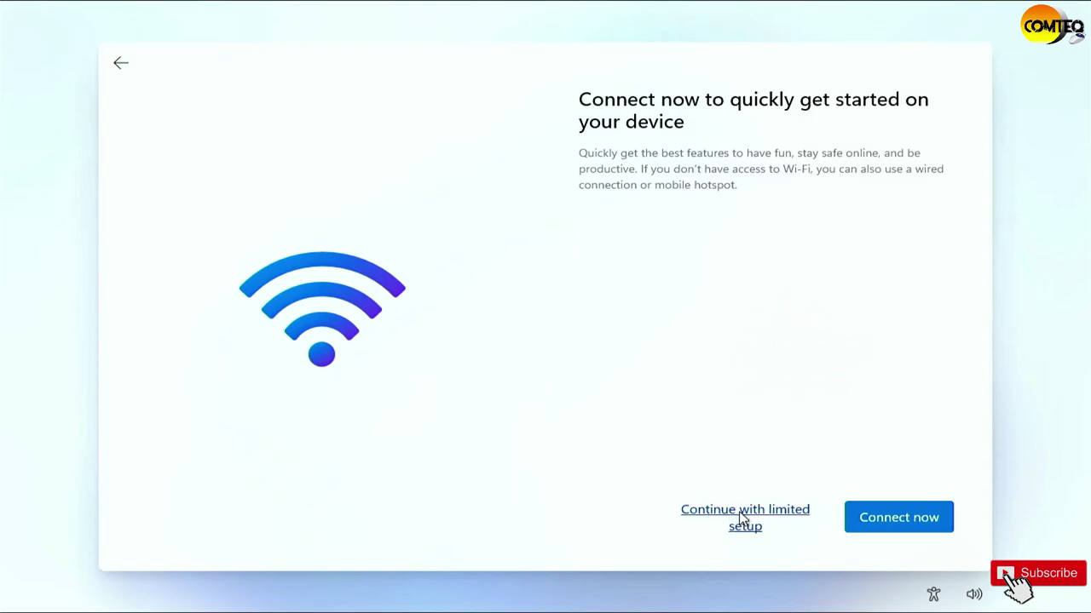
left_click(743, 519)
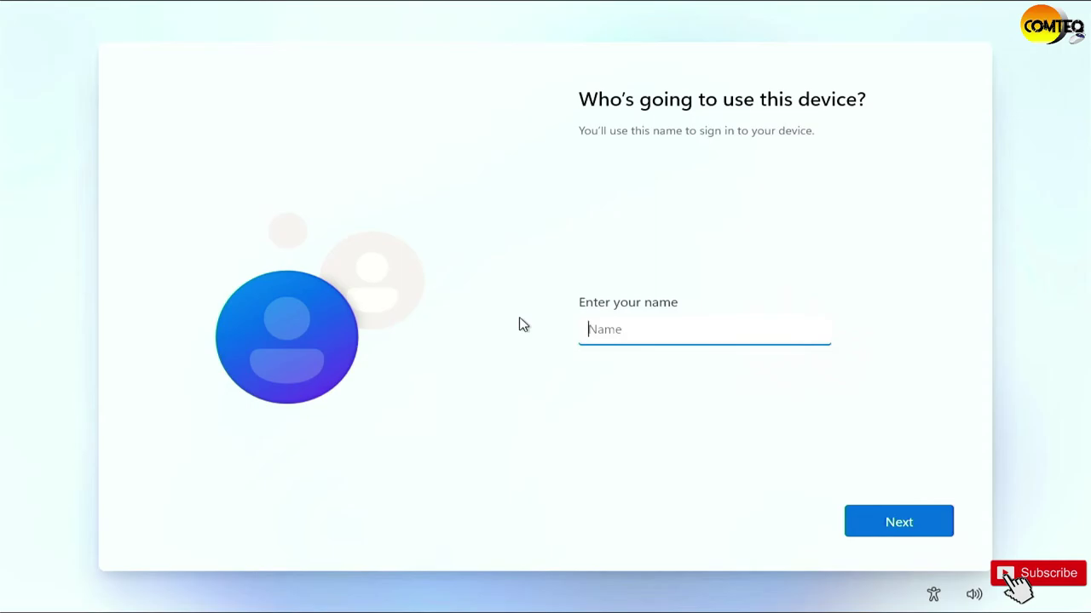
type("ComteQ")
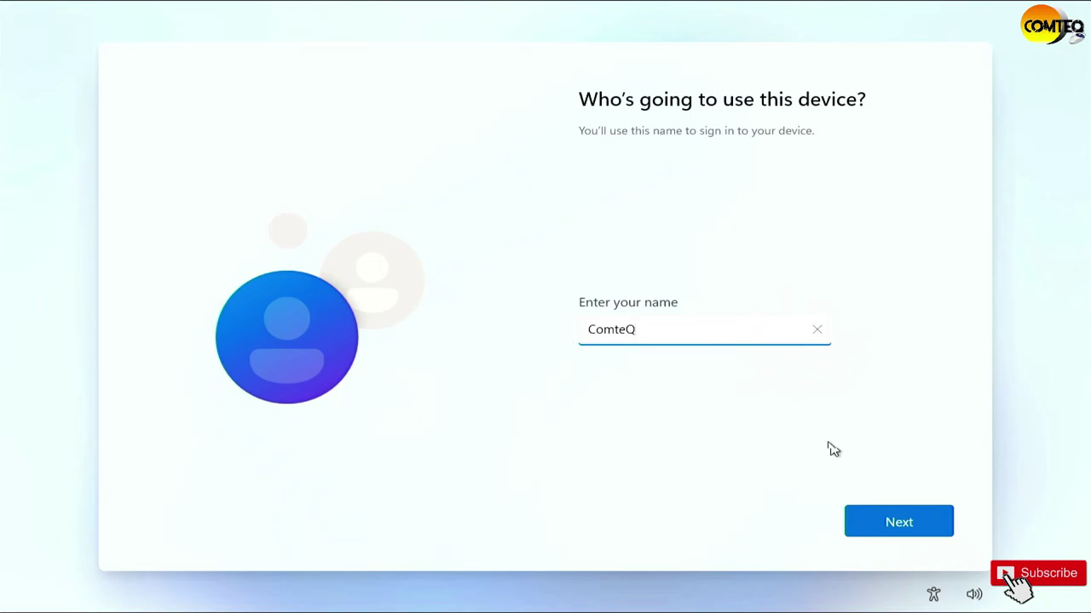
left_click(952, 526)
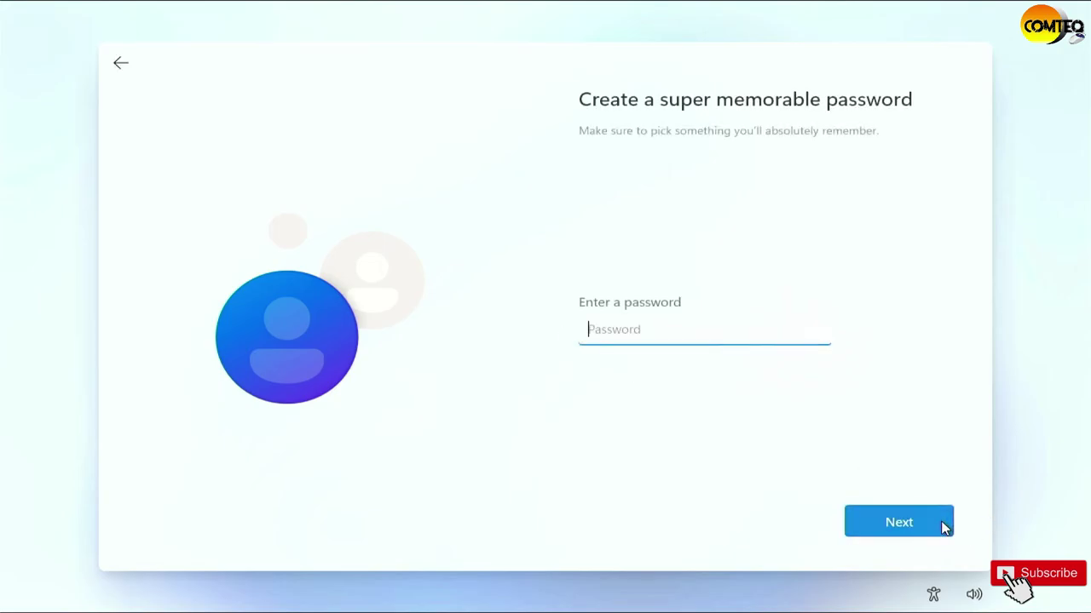
left_click(944, 528)
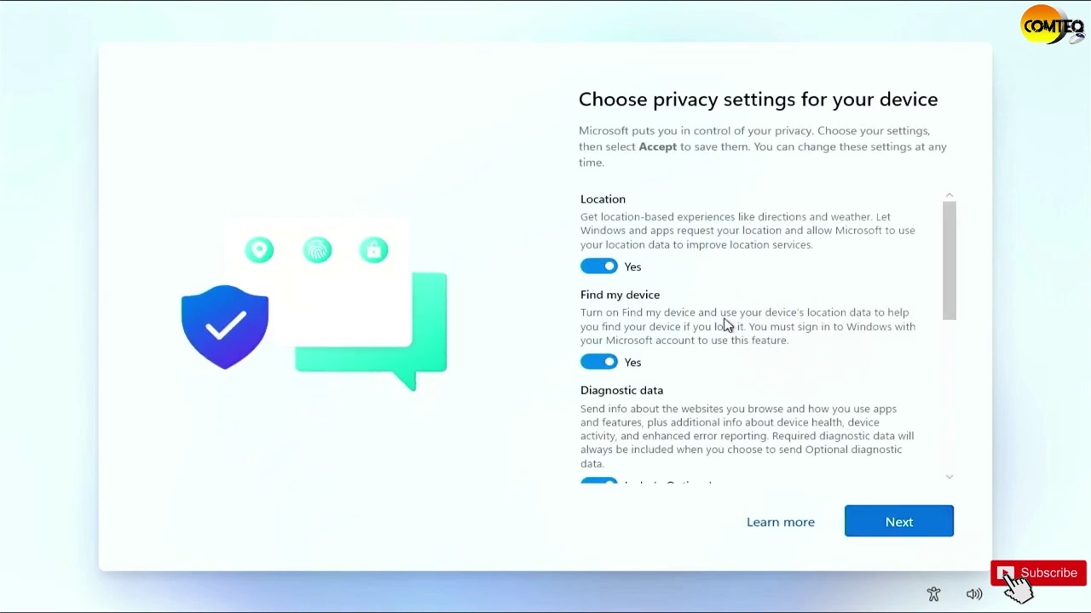
Step: Turn off location, find my device, inking & typing, tailored experiences and advertising ID, set diagnostic data to Required only, and accept the privacy settings
left_click(598, 271)
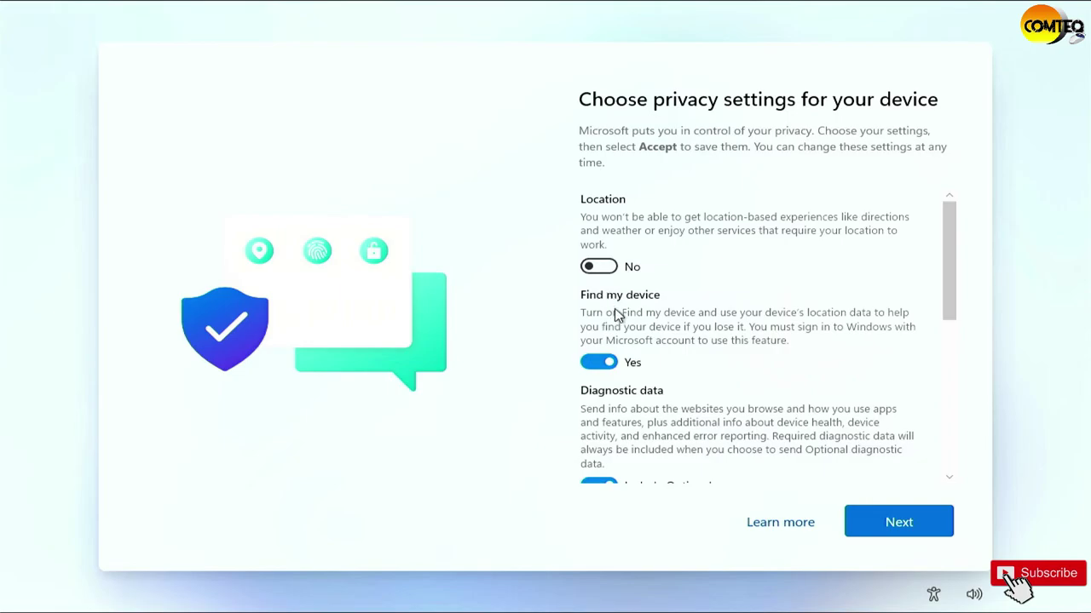
left_click(598, 362)
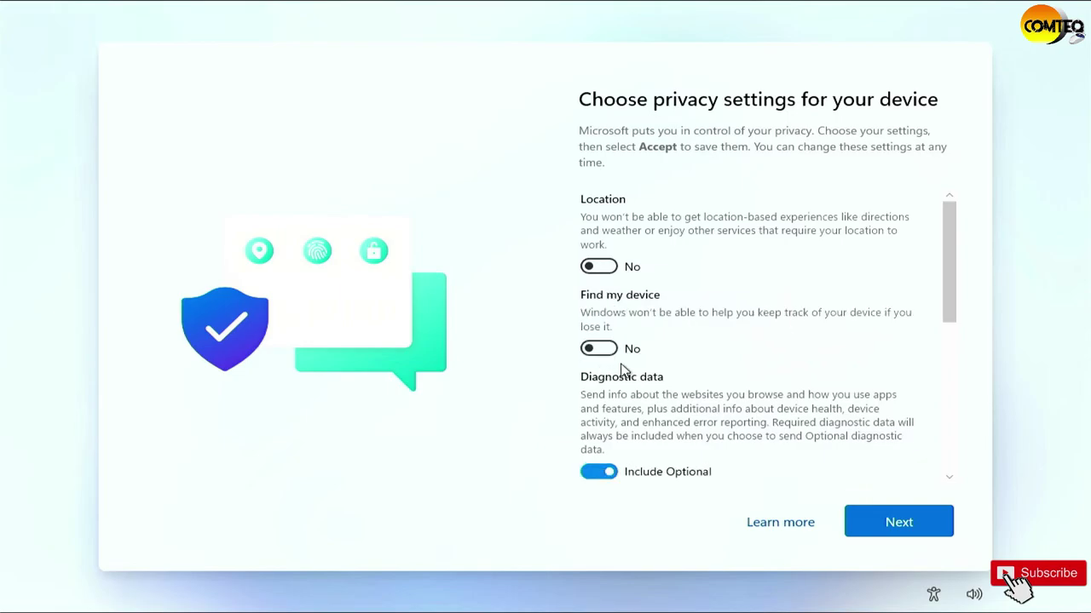
scroll(621, 387, "down", 2)
left_click(599, 385)
scroll(605, 409, "down", 1)
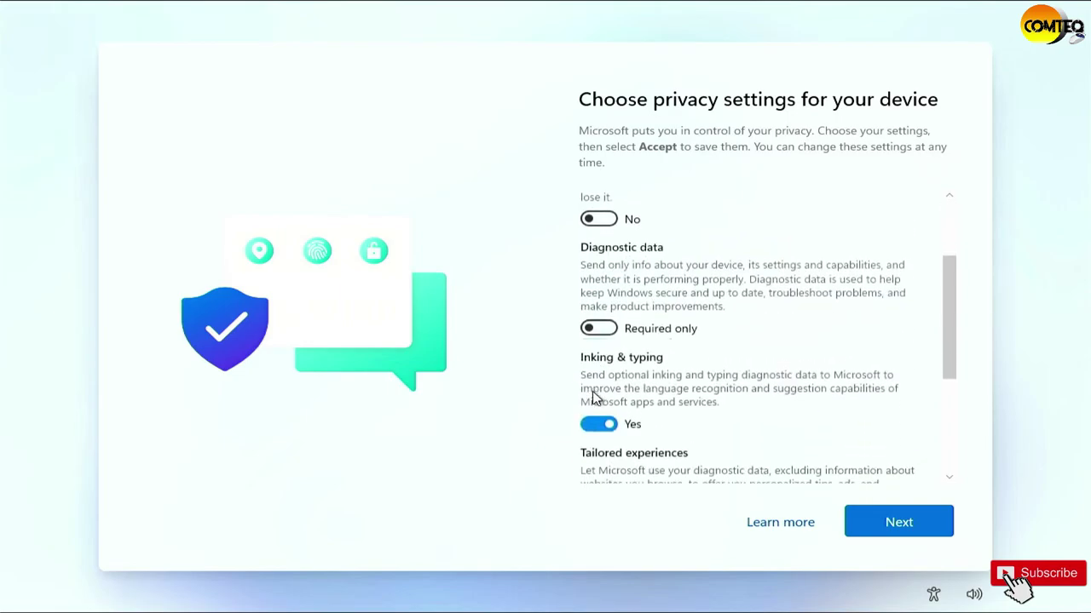
left_click(610, 426)
scroll(610, 428, "down", 4)
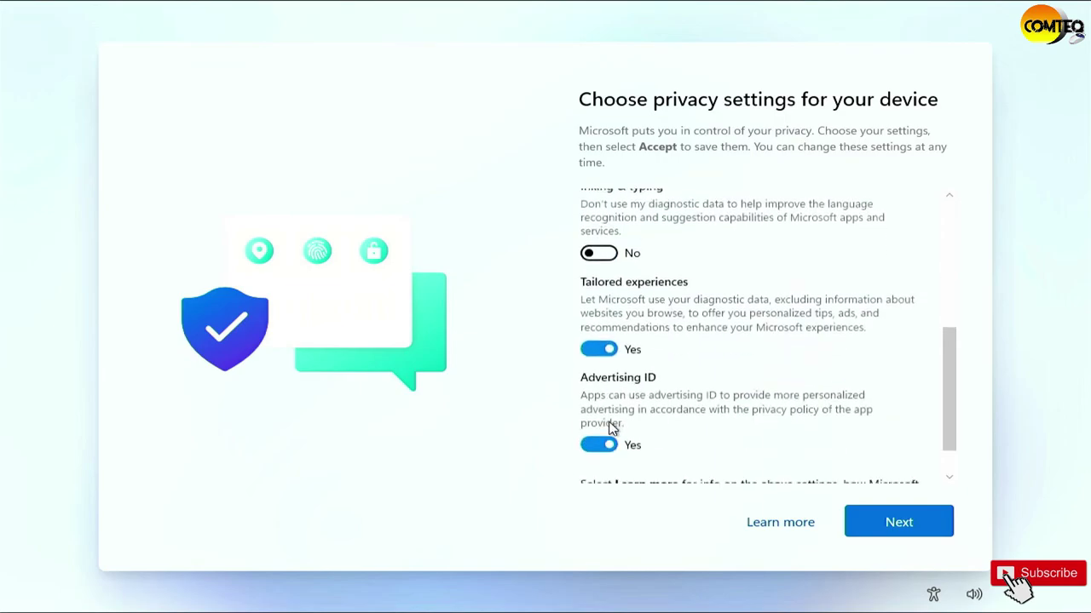
left_click(589, 348)
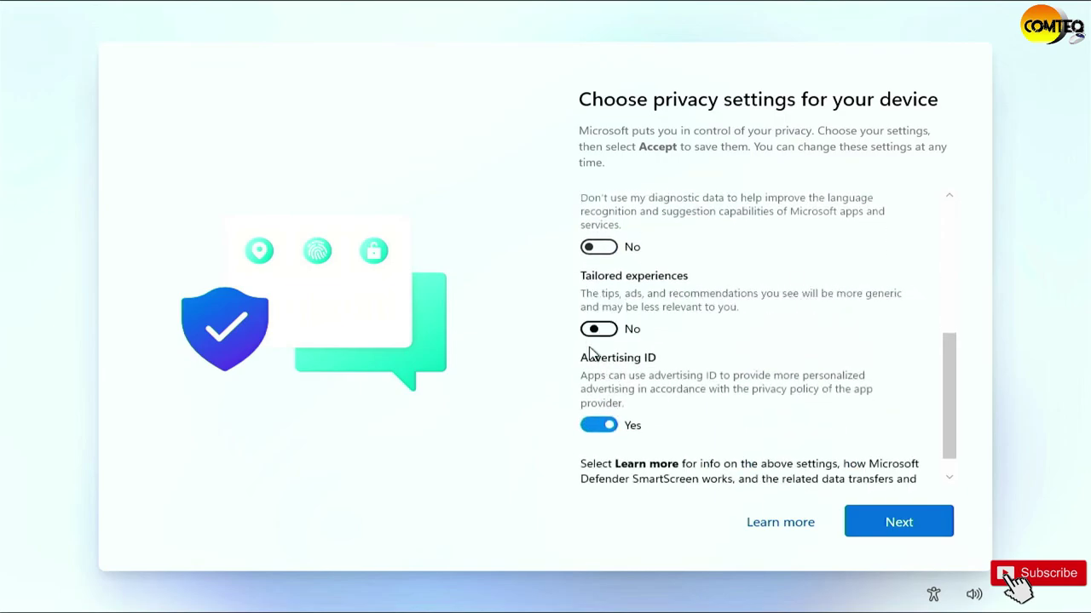
left_click(599, 425)
scroll(596, 429, "down", 1)
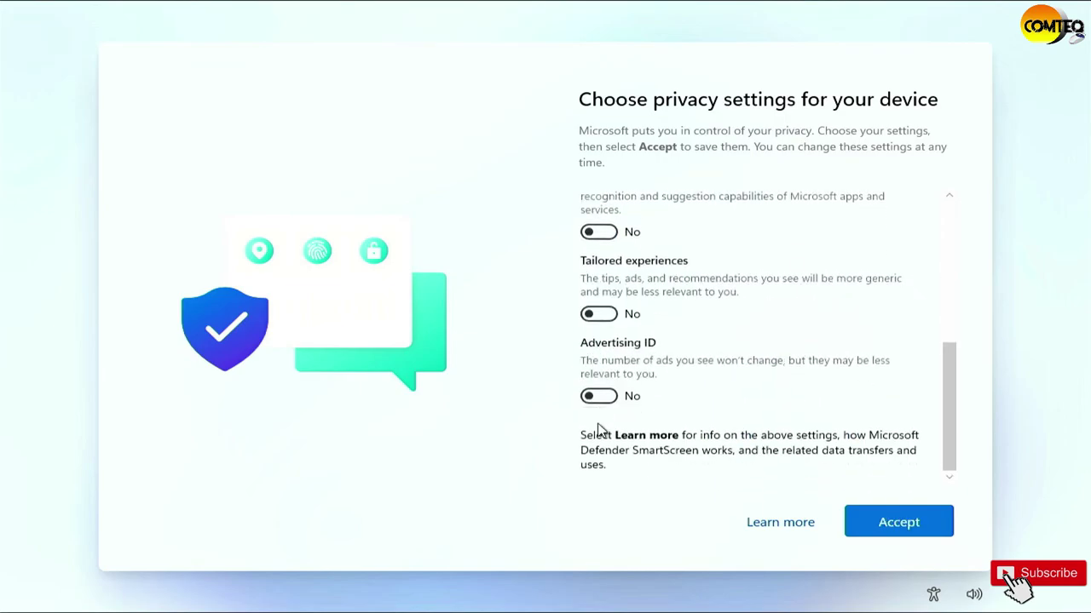
left_click(886, 528)
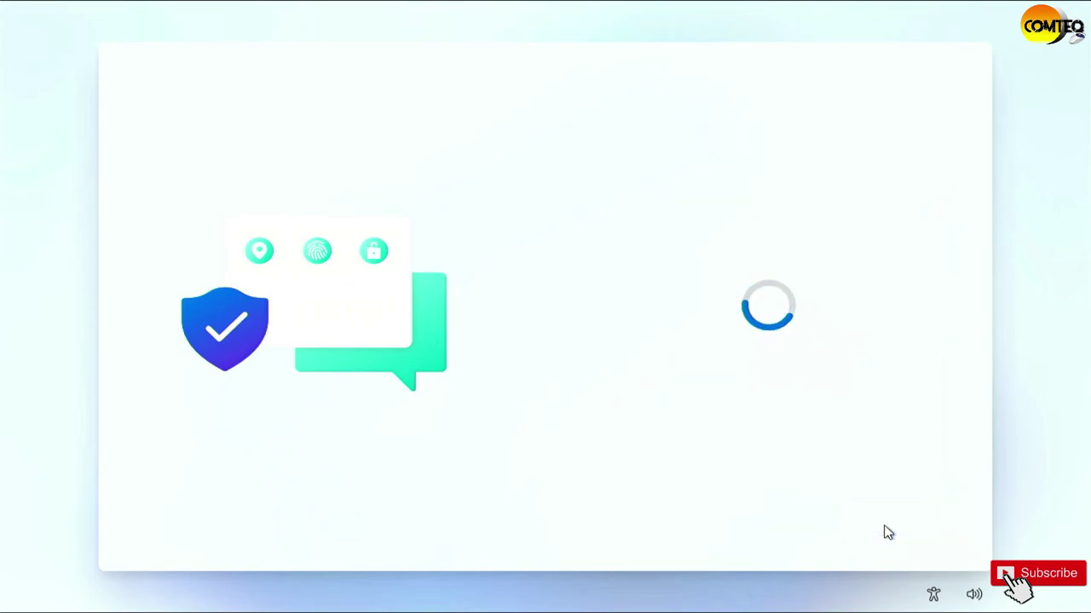